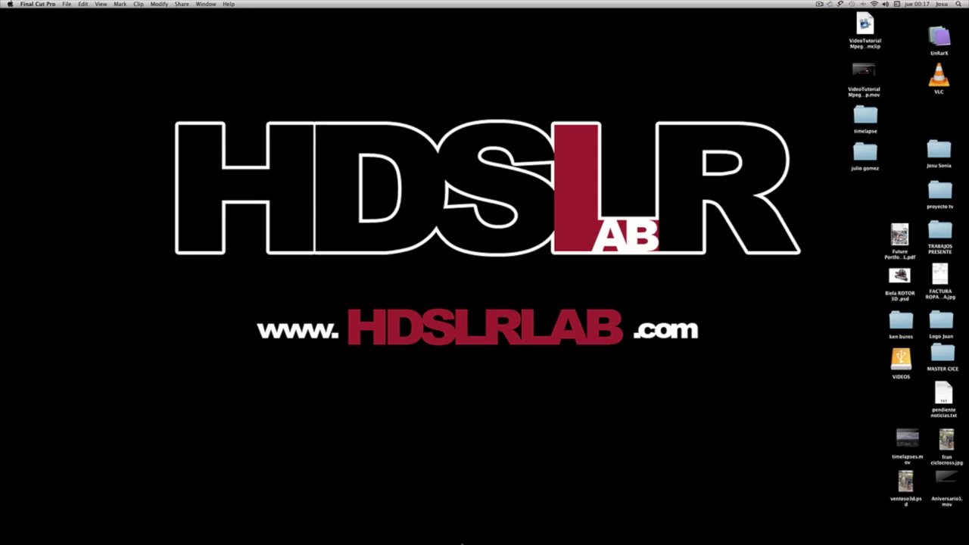
- Bring Final Cut Pro to the front from the Dock, showing its empty editing workspace
mouse_move(462, 540)
left_click(462, 523)
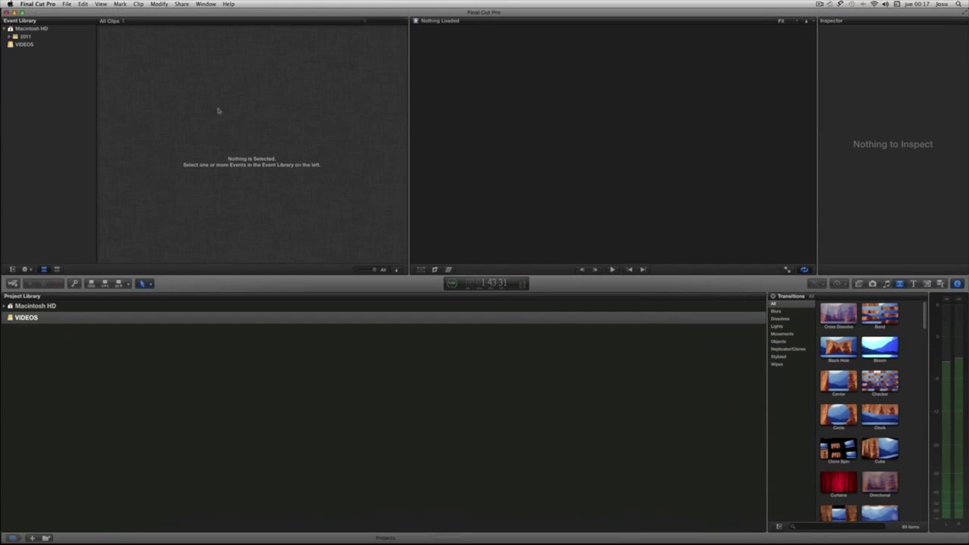
- Create a new event on the VIDEOS drive and name it Ken Burns
left_click(25, 45)
right_click(27, 47)
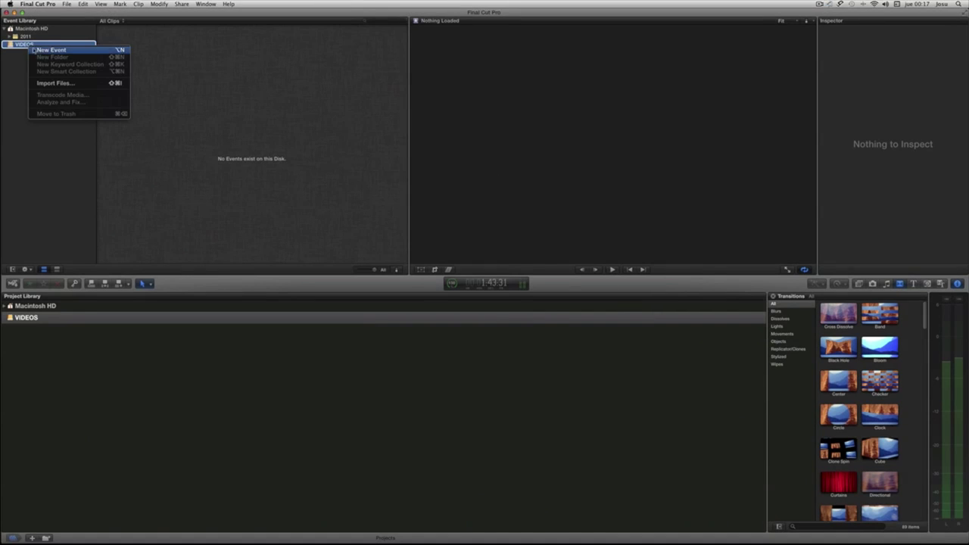
left_click(38, 49)
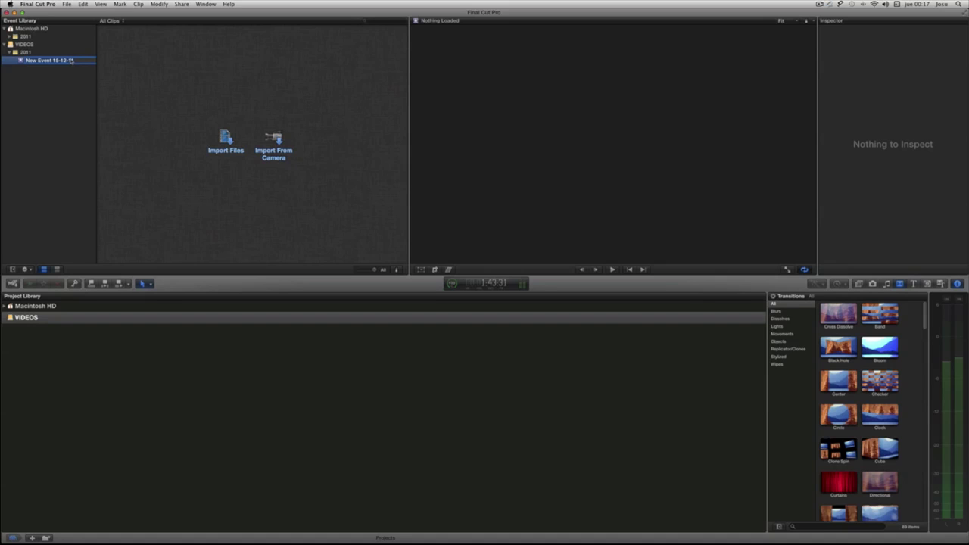
type("n")
type(" Burns")
- Create the project 'Tutorial Ken Burns' with custom 1080p HD 1920x1080 at 24p
left_click(31, 538)
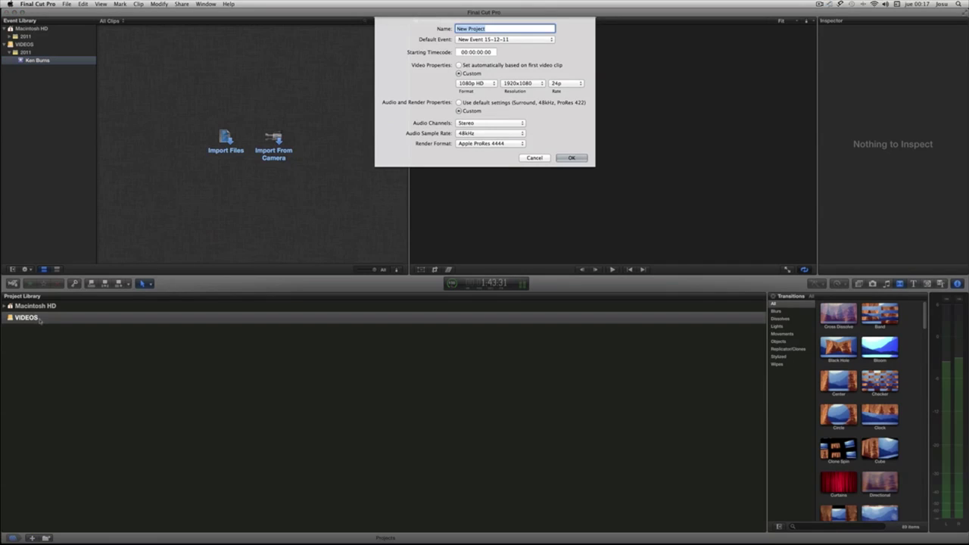
type("T")
type("utorial ")
type("Ken Burns")
left_click(569, 157)
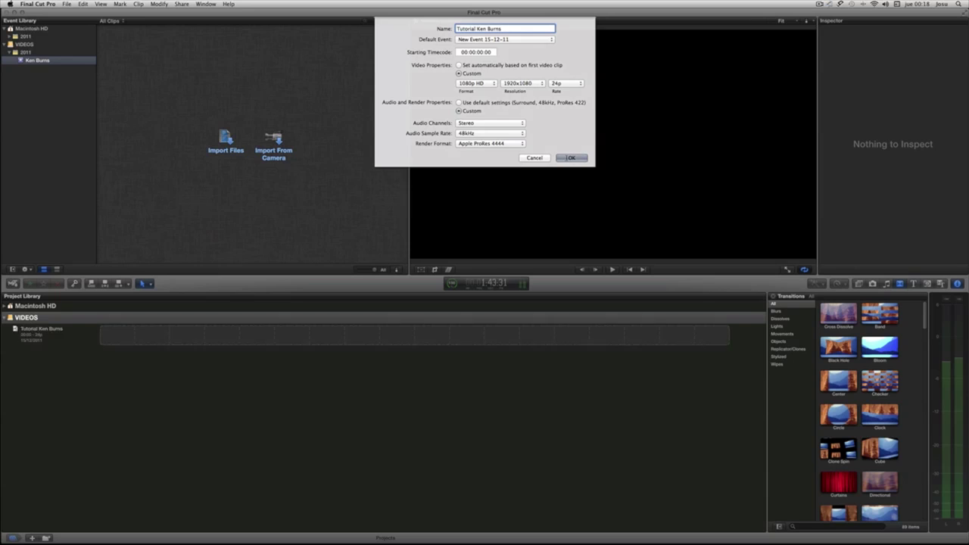
left_click(226, 144)
- Select everything in the ken burns folder, the bruce audio and ten photos, and import it
left_click(391, 79)
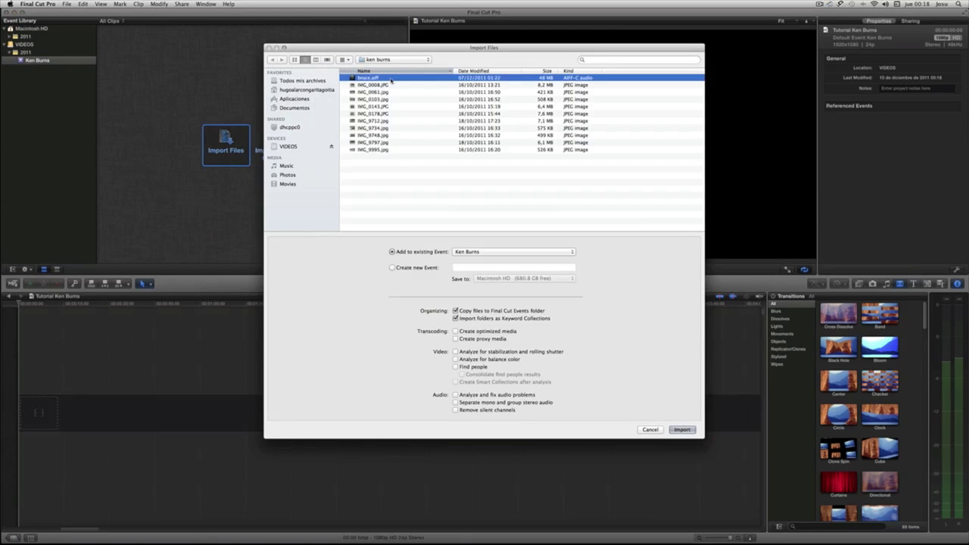
key("super+a")
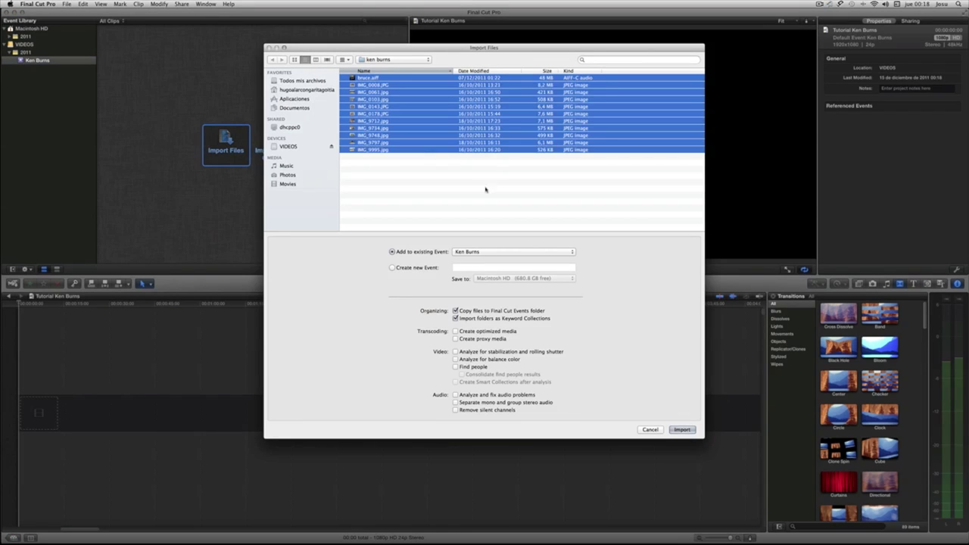
left_click(681, 429)
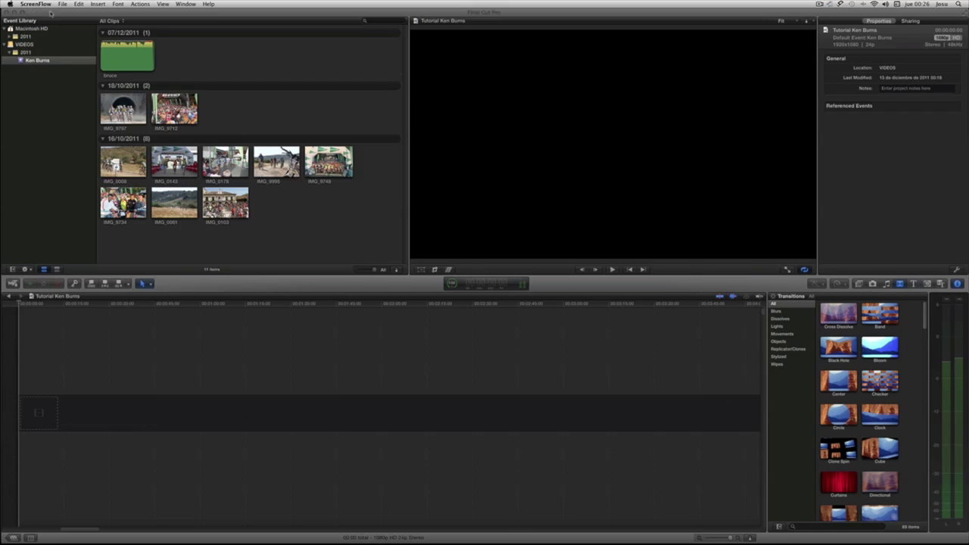
- Set the Still Images default length to 5.00 seconds in Editing preferences
left_click(80, 40)
left_click(37, 4)
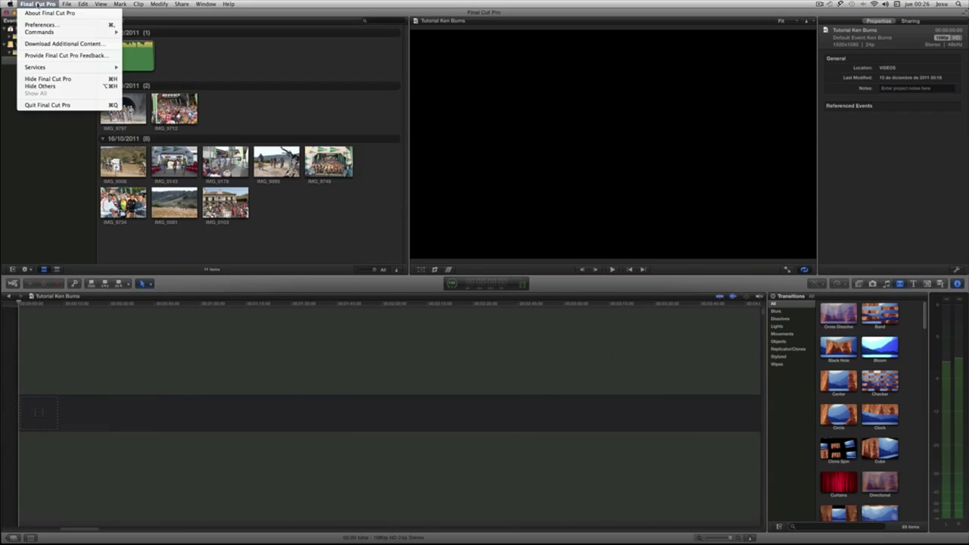
left_click(43, 28)
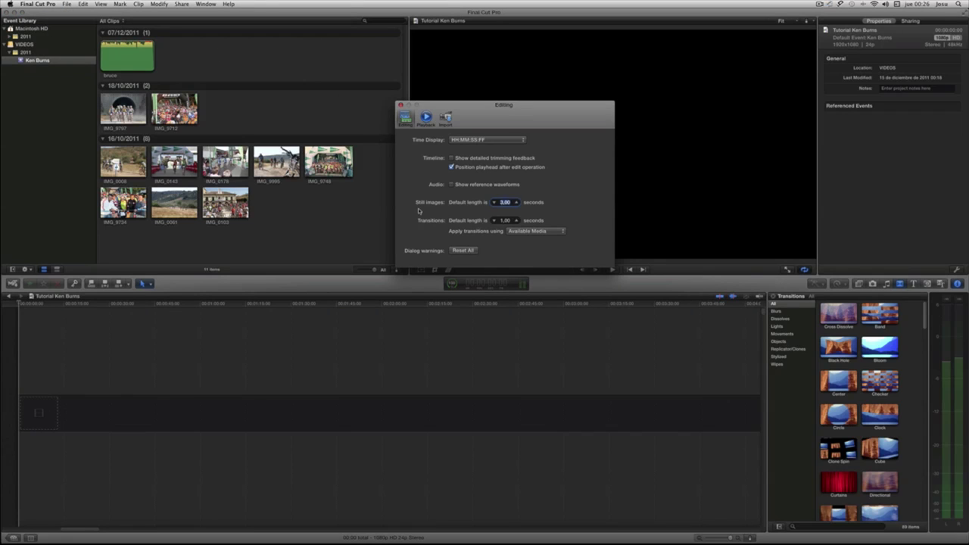
left_click(516, 201)
left_click(400, 105)
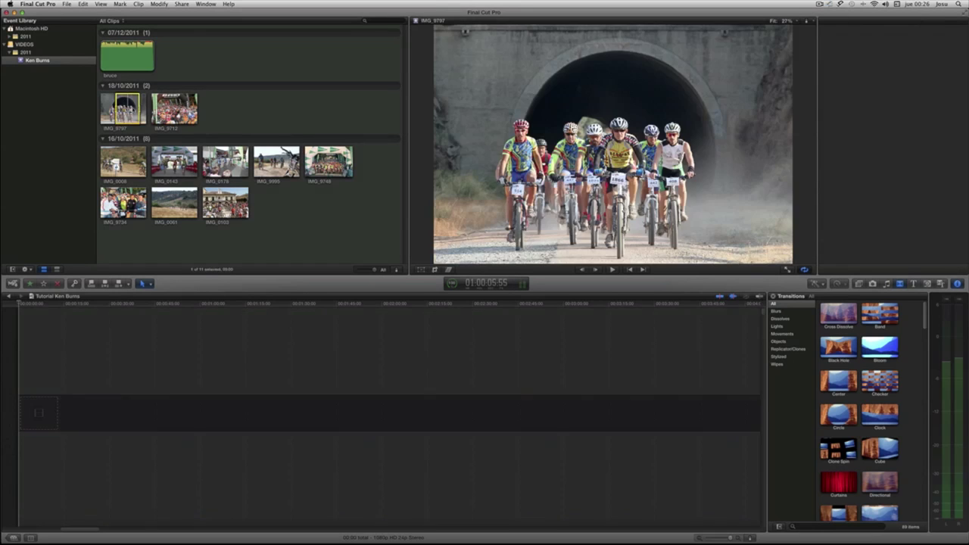
- Append IMG_9748, IMG_9734 and IMG_9712 to the timeline as the first three slides
left_click(124, 109)
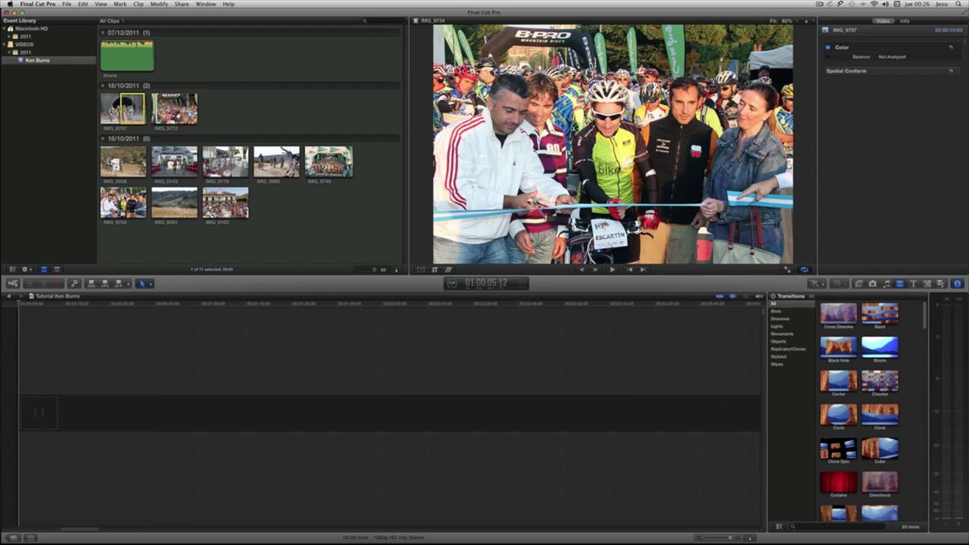
left_click(335, 159)
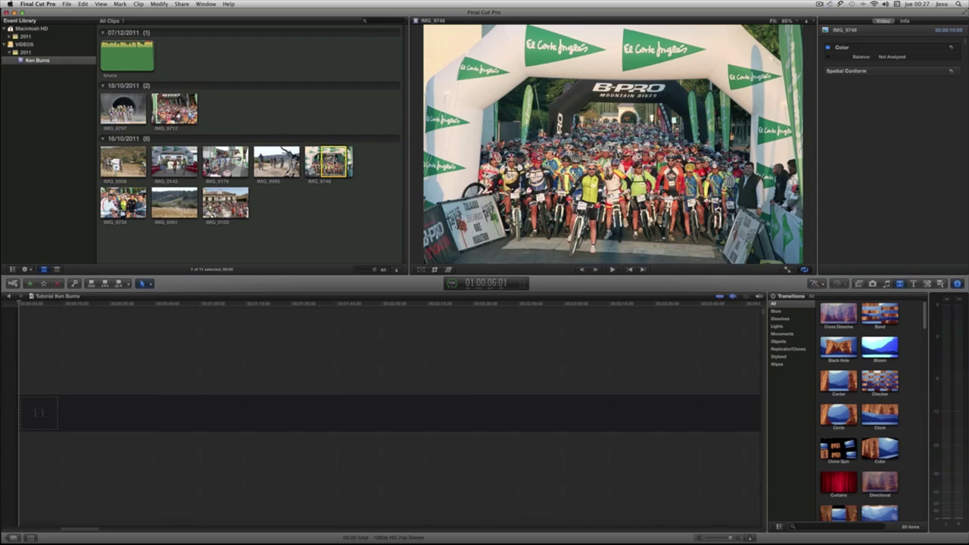
key("e")
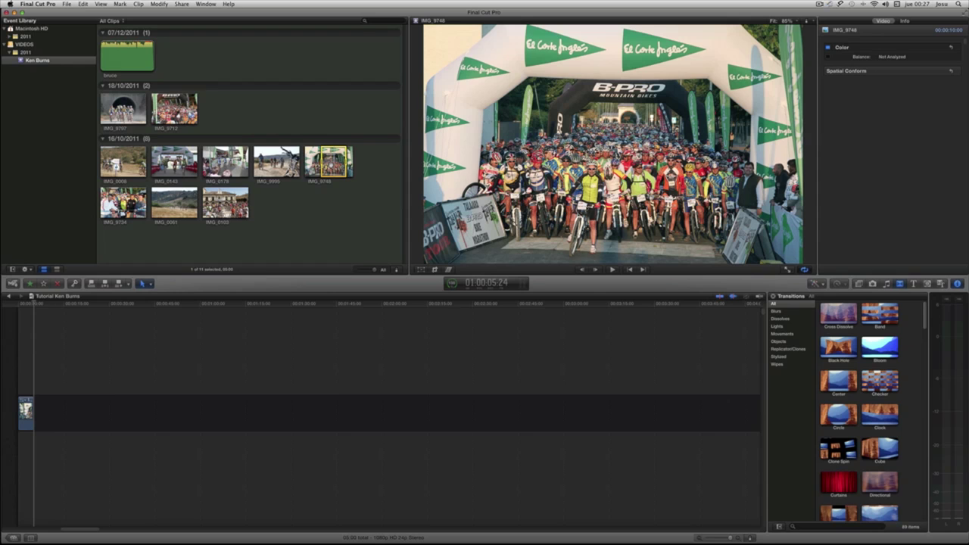
left_click(125, 203)
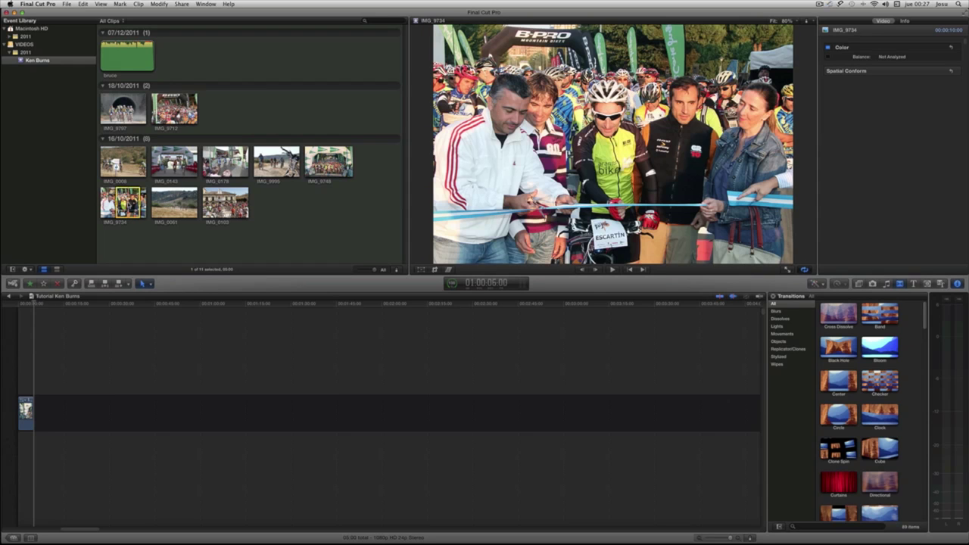
key("e")
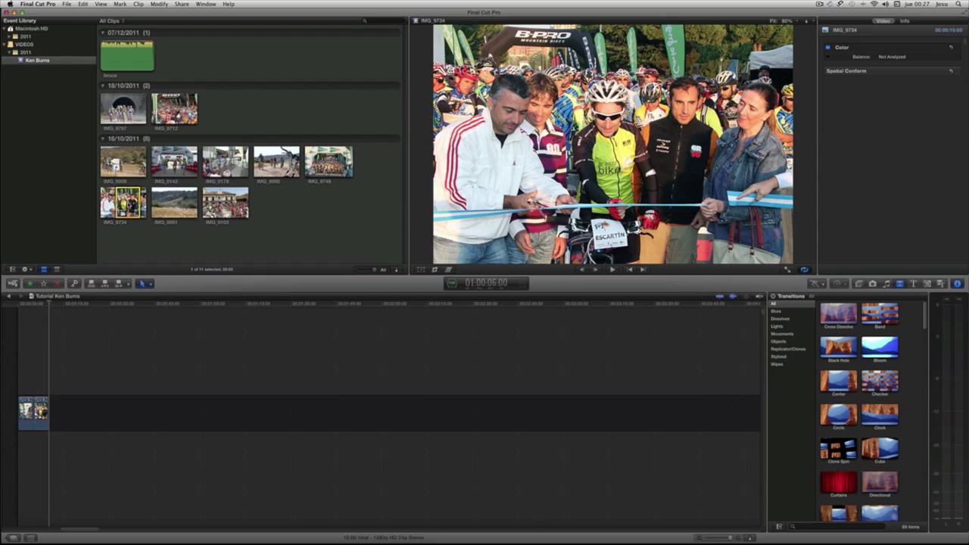
left_click(23, 413)
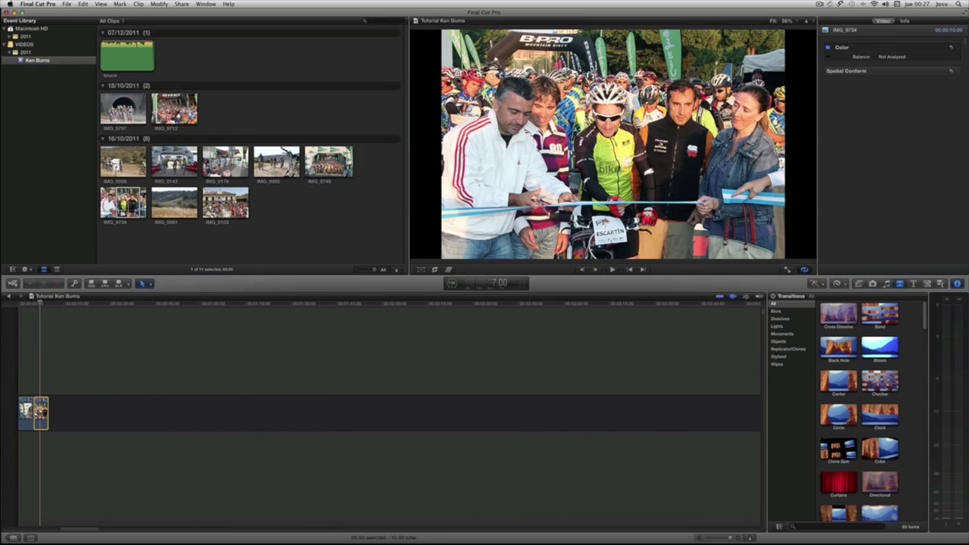
left_click(44, 469)
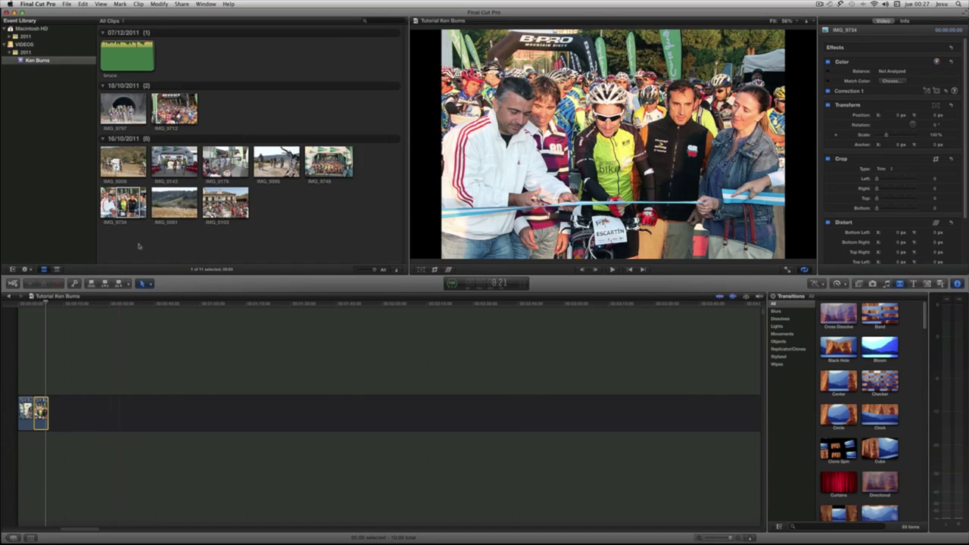
left_click(125, 203)
left_click(176, 107)
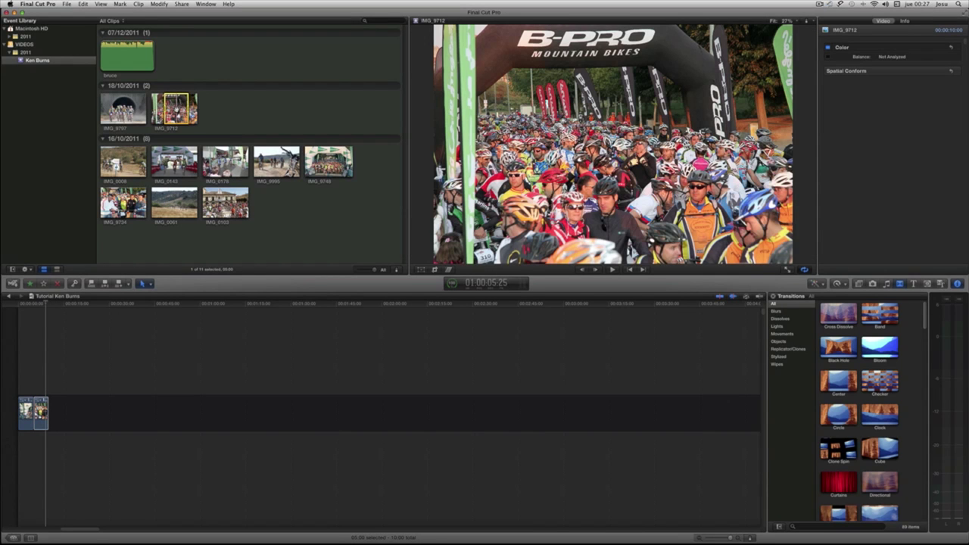
key("e")
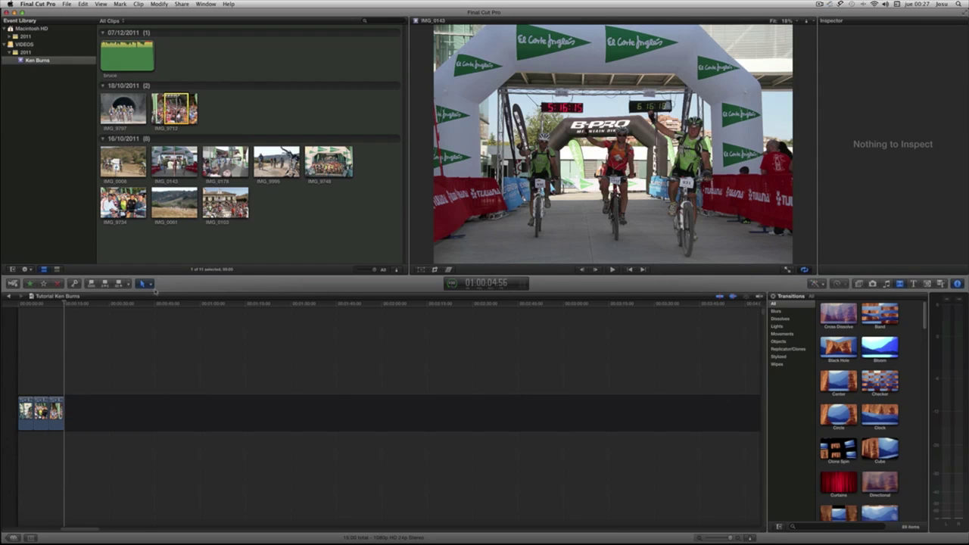
left_click(66, 409)
type("15:00")
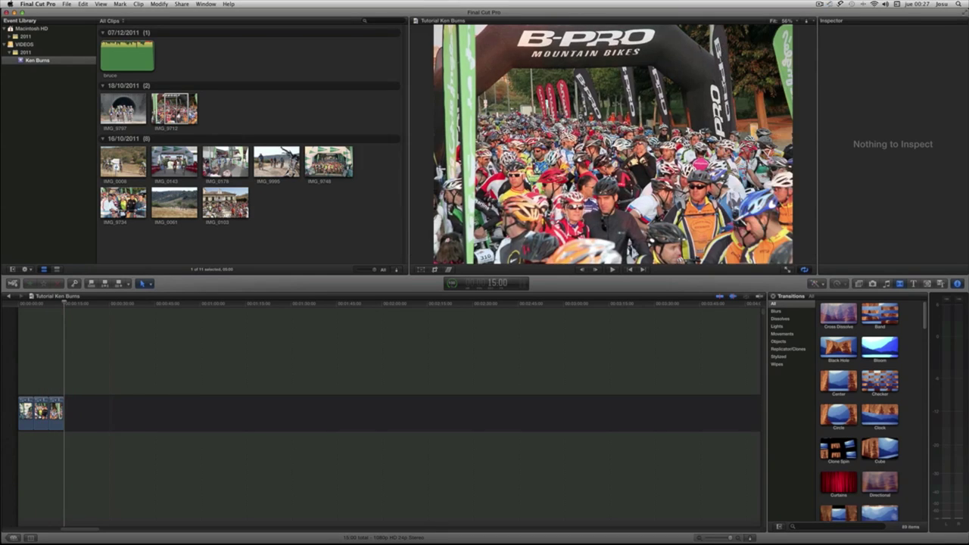
- Append IMG_9797, IMG_0061 and IMG_0008 to the end of the timeline
left_click(124, 109)
key("e")
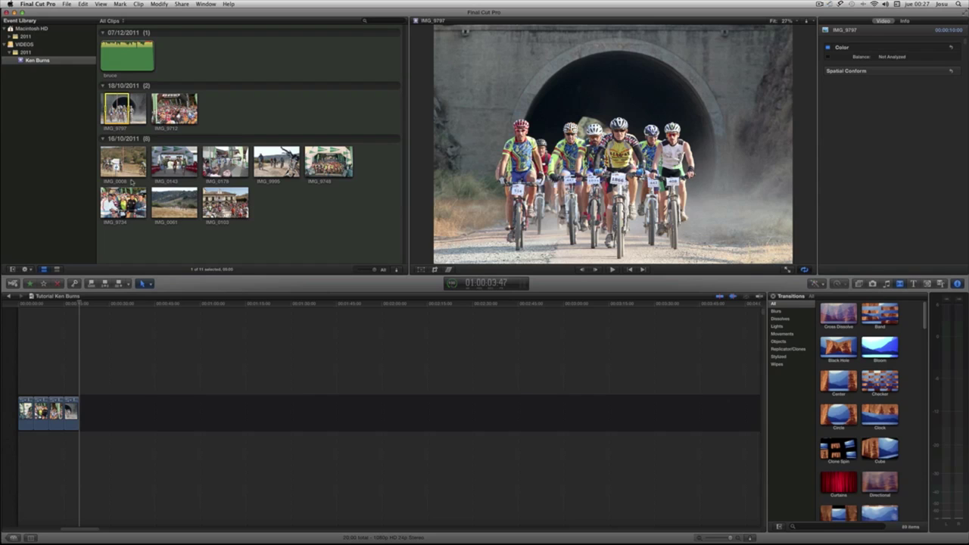
left_click(174, 202)
key("e")
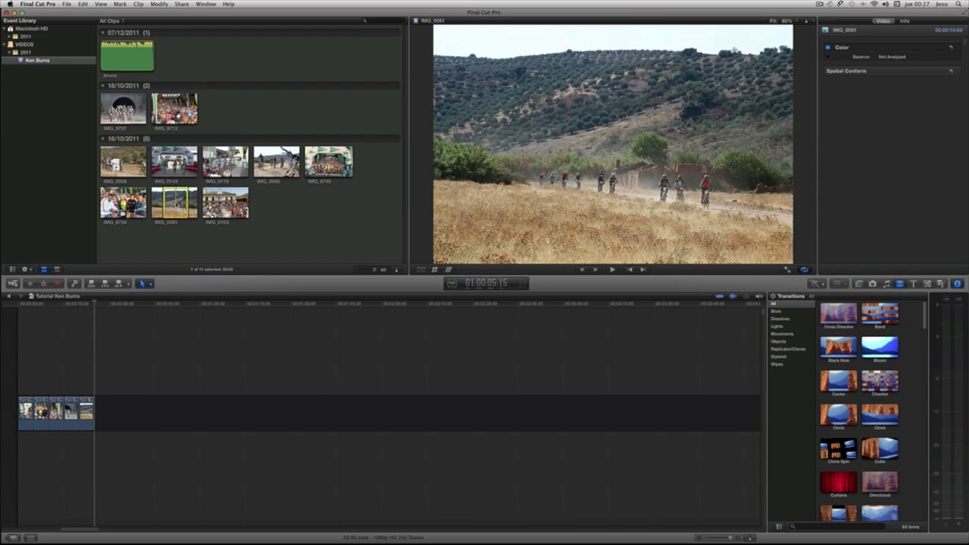
left_click(127, 169)
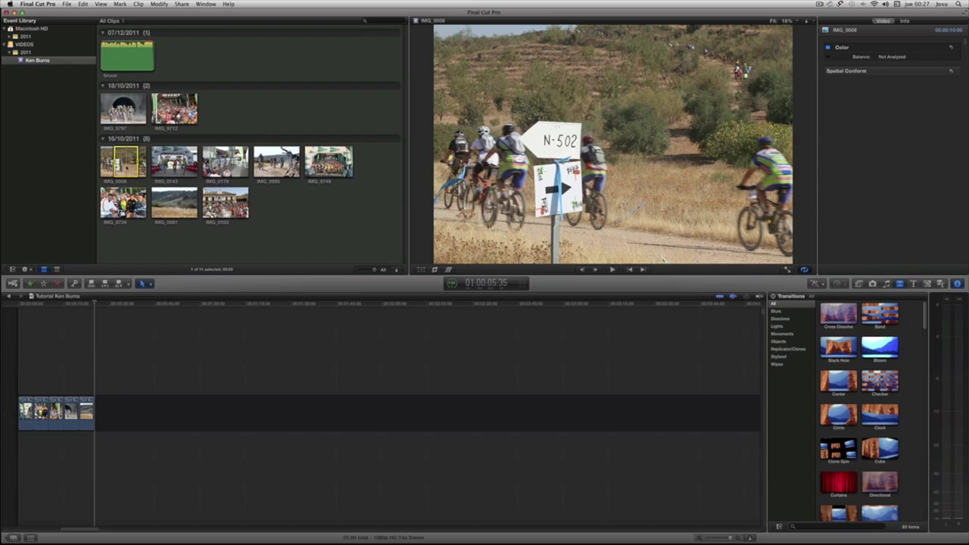
key("e")
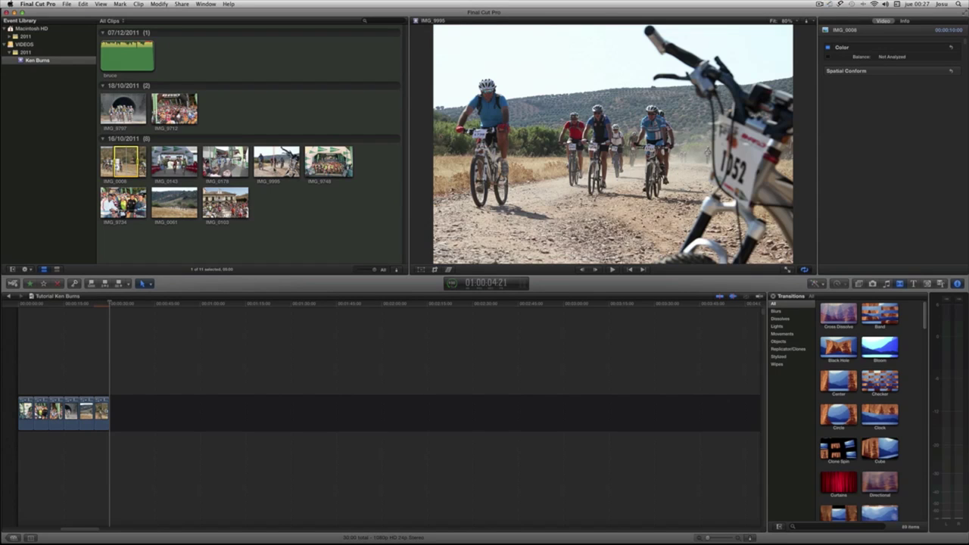
- Append IMG_0103, IMG_9995, IMG_0178 and finally IMG_0143 to the timeline
left_click(225, 203)
key("e")
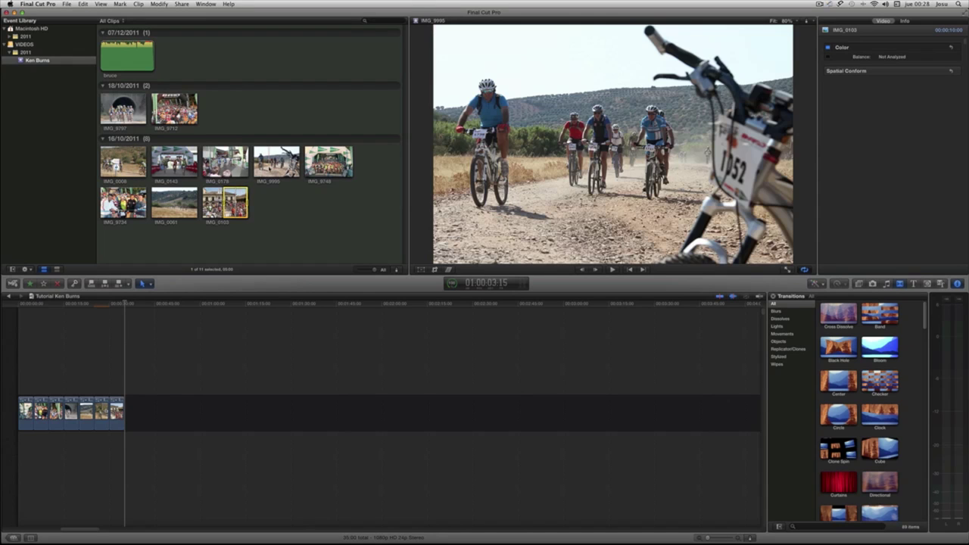
left_click(276, 161)
key("e")
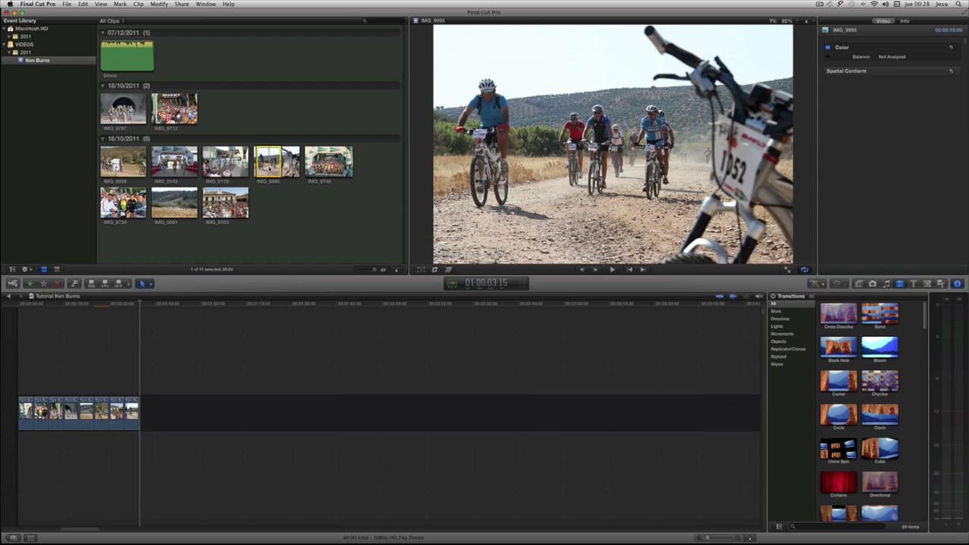
left_click(227, 161)
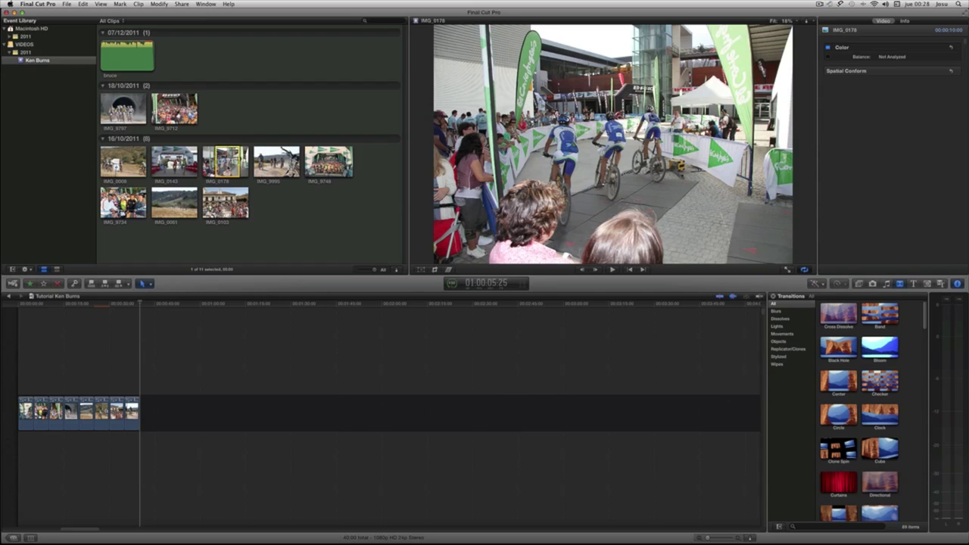
key("e")
left_click(175, 161)
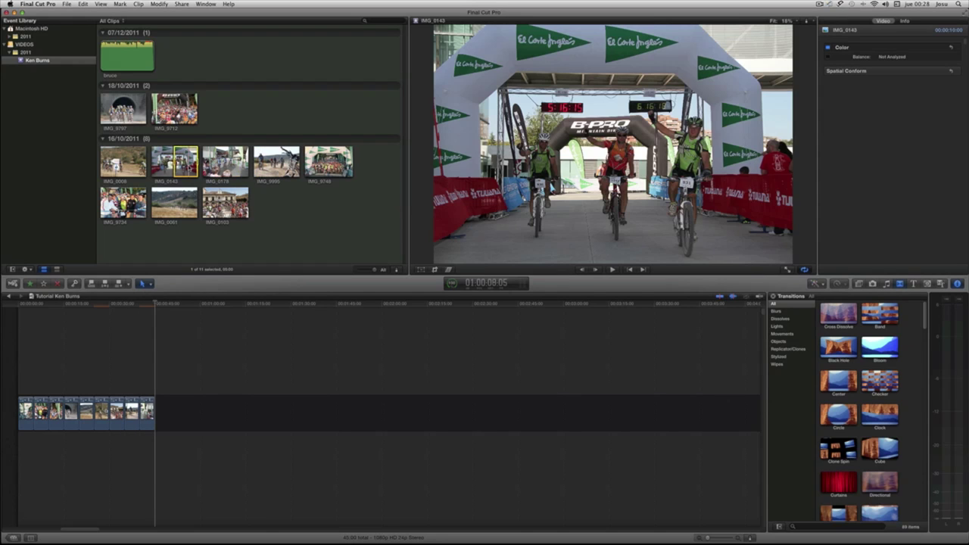
key("e")
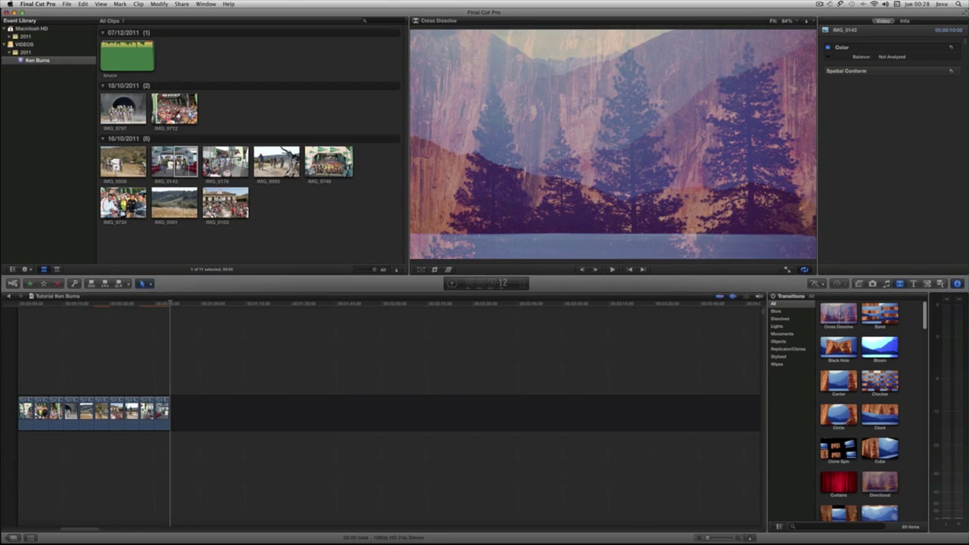
- Drag Cross Dissolve onto three edit points between the timeline photos
mouse_move(839, 314)
left_mouse_down()
mouse_move(436, 327)
mouse_move(38, 410)
left_mouse_up()
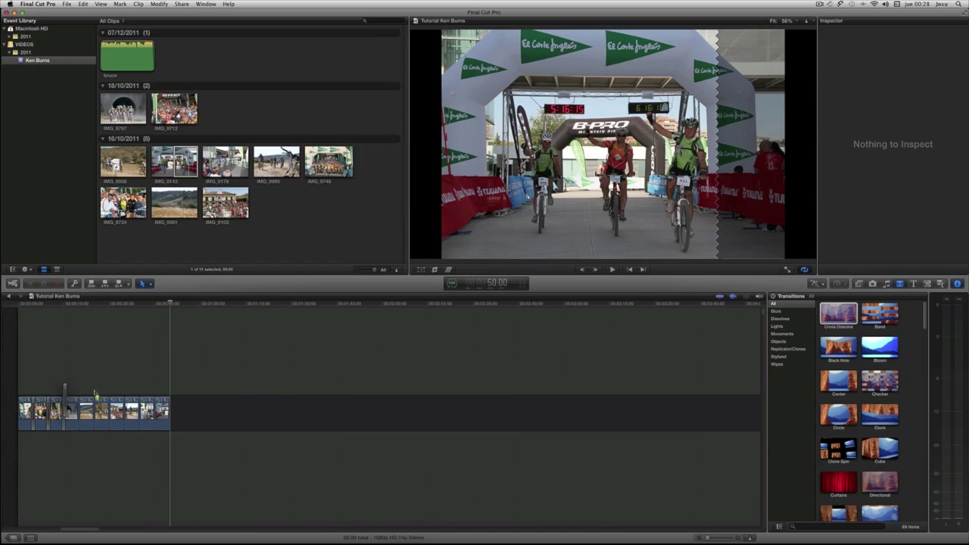
left_click_drag(833, 314, 80, 409)
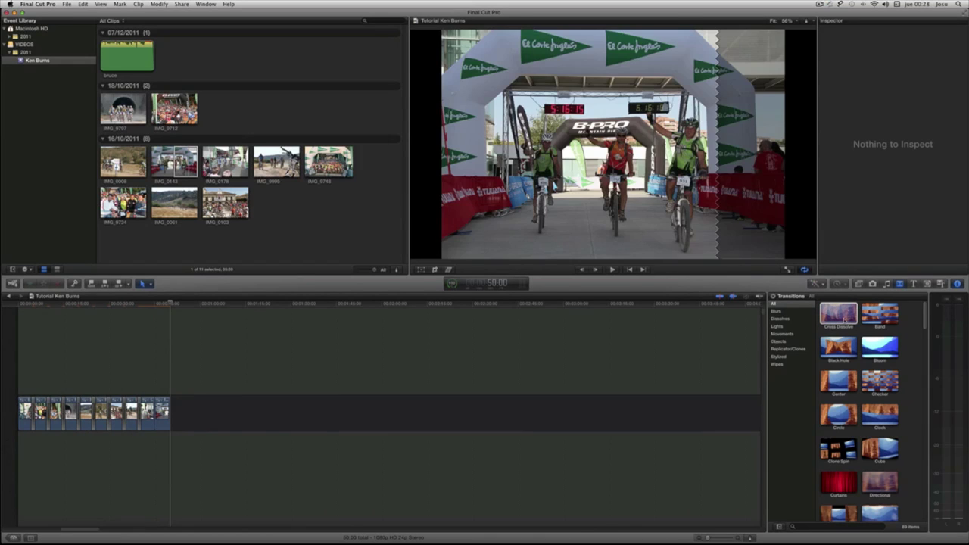
left_click_drag(838, 313, 160, 409)
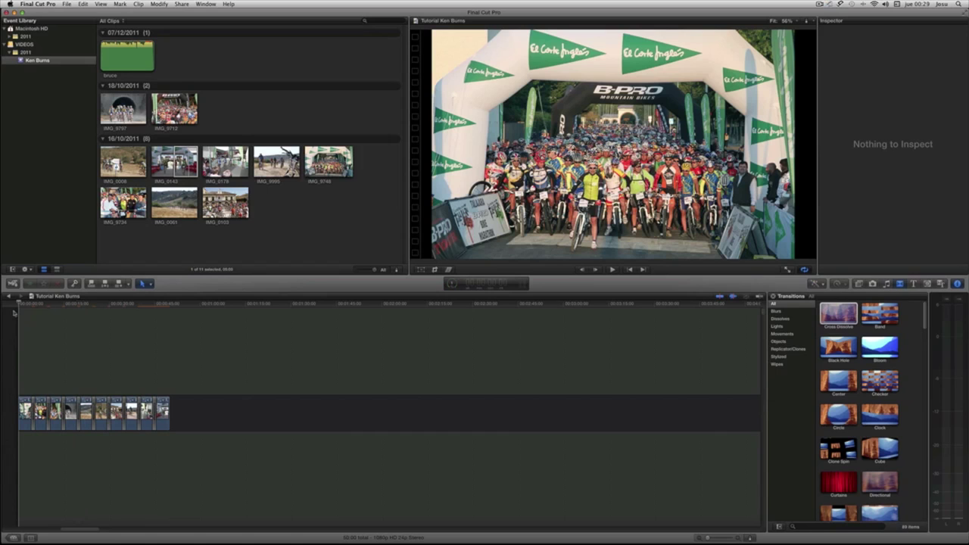
- Play the slideshow to check the dissolves, then select the first clip, IMG_9748
key("space")
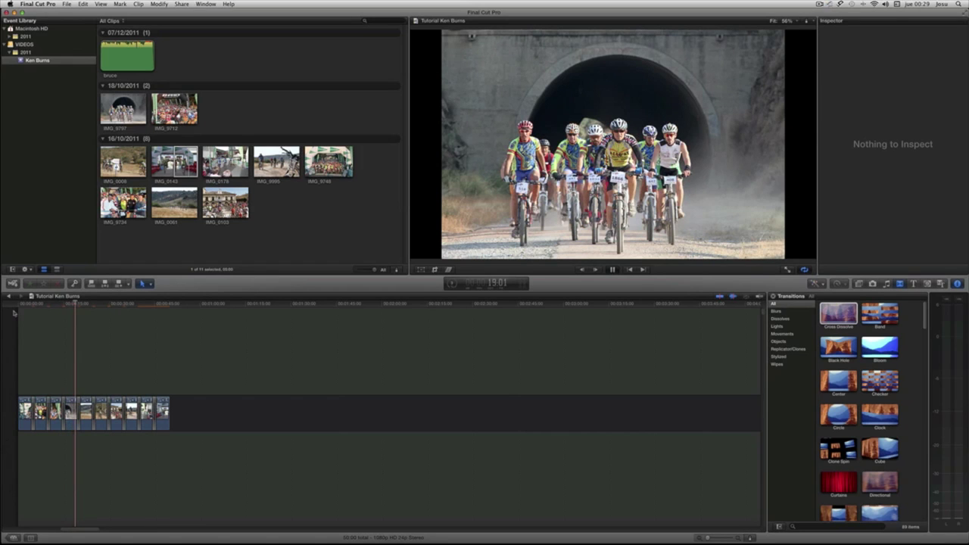
key("space")
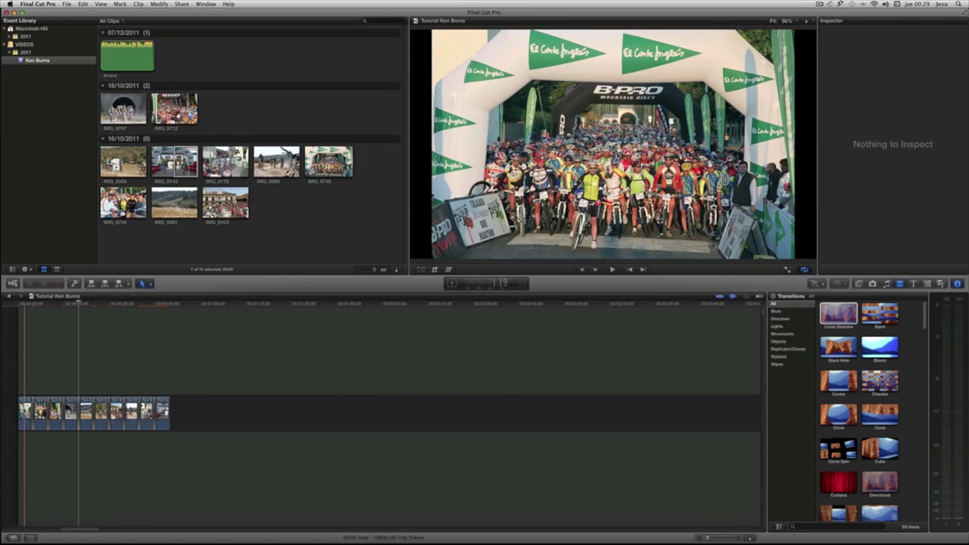
left_click(24, 413)
- Return to the timeline start and switch the first photo's crop to Ken Burns
key("Home")
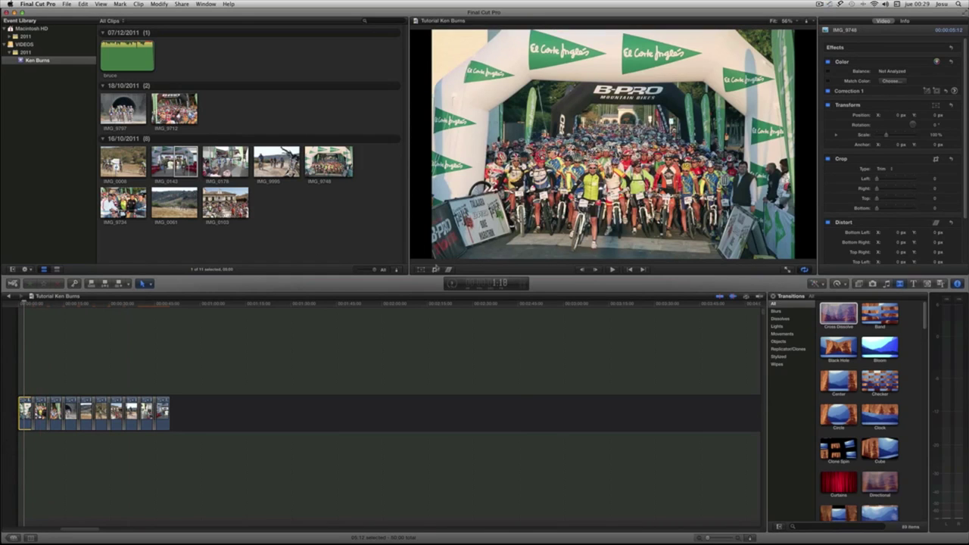
left_click(435, 270)
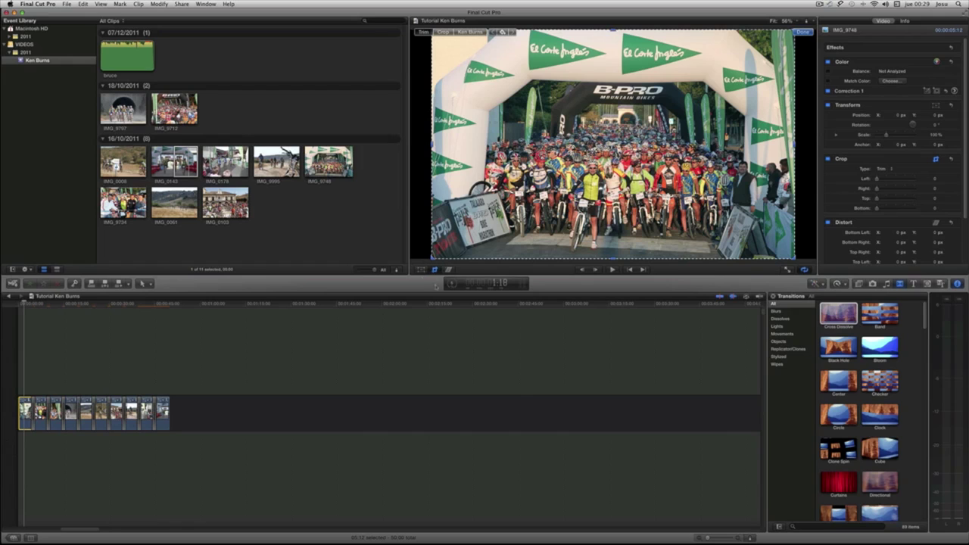
left_click(470, 33)
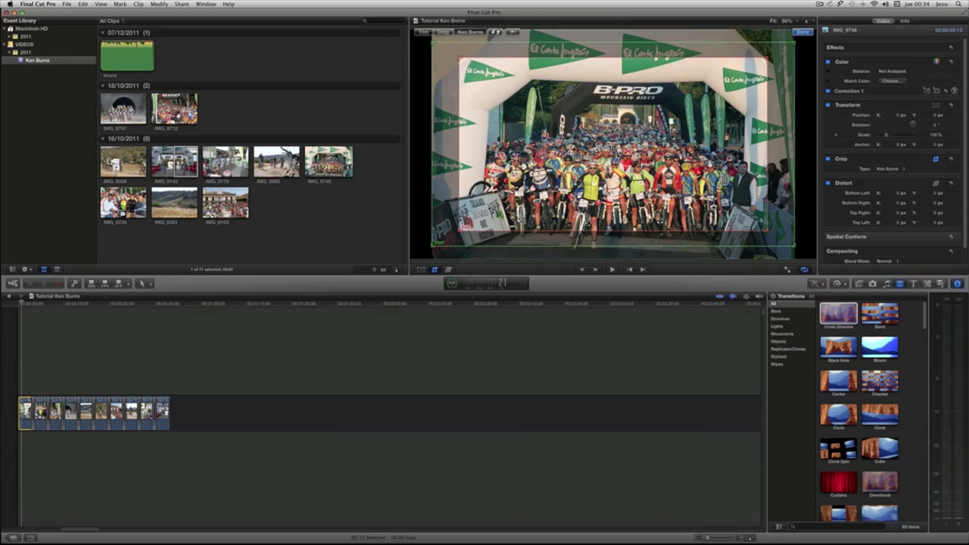
- Resize and position the red End frame tightly around the riders under the arch, then confirm
left_click_drag(602, 155, 595, 185)
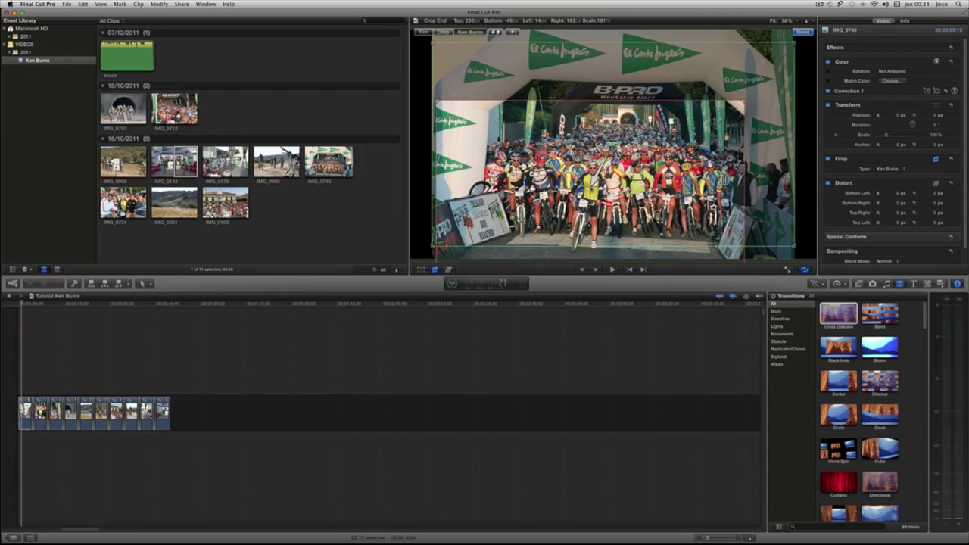
left_click_drag(436, 99, 478, 124)
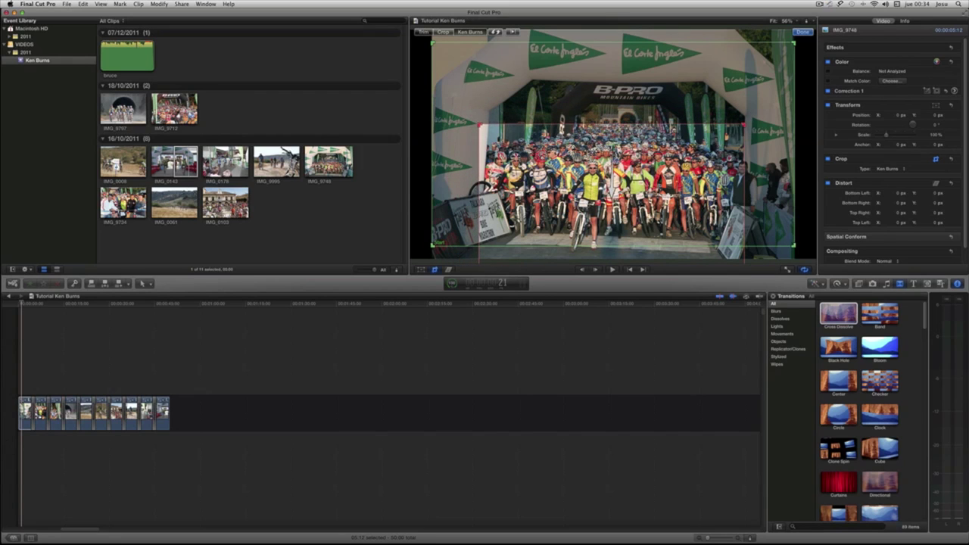
left_click_drag(610, 178, 590, 152)
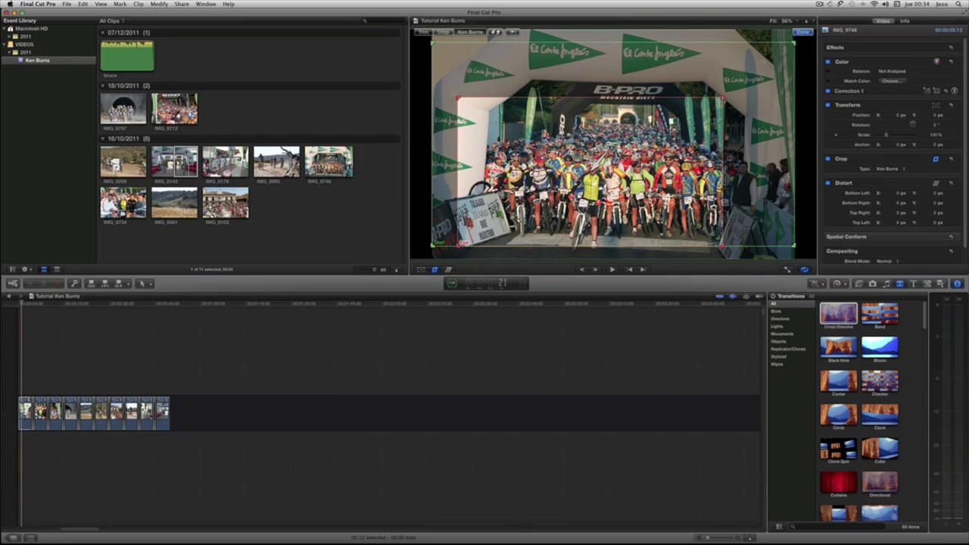
left_click_drag(724, 97, 712, 104)
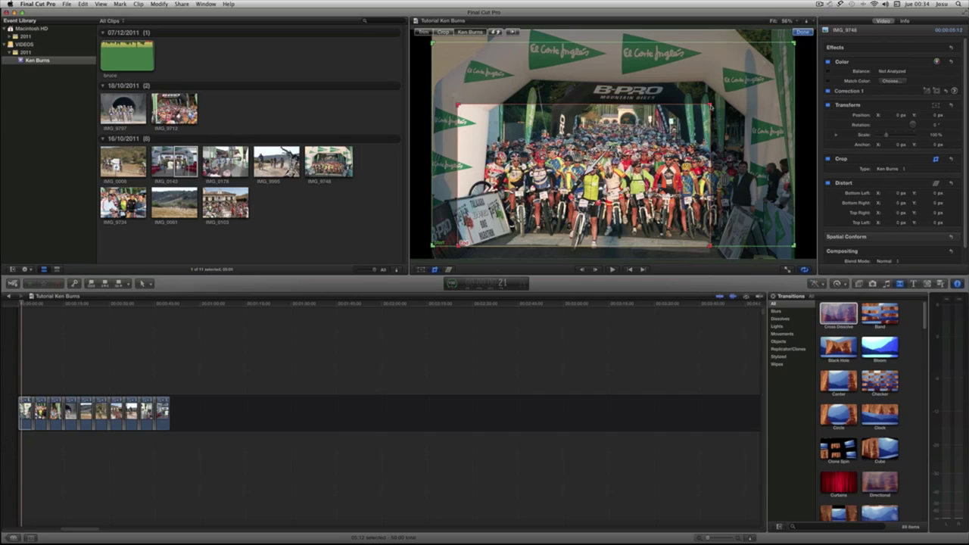
mouse_move(712, 105)
left_mouse_down()
mouse_move(742, 86)
mouse_move(745, 67)
left_mouse_up()
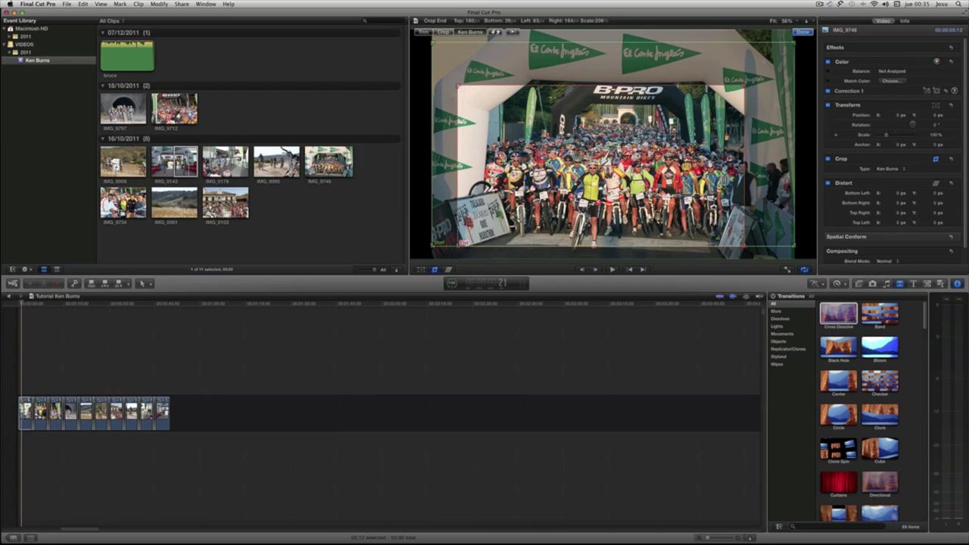
left_click_drag(605, 168, 595, 177)
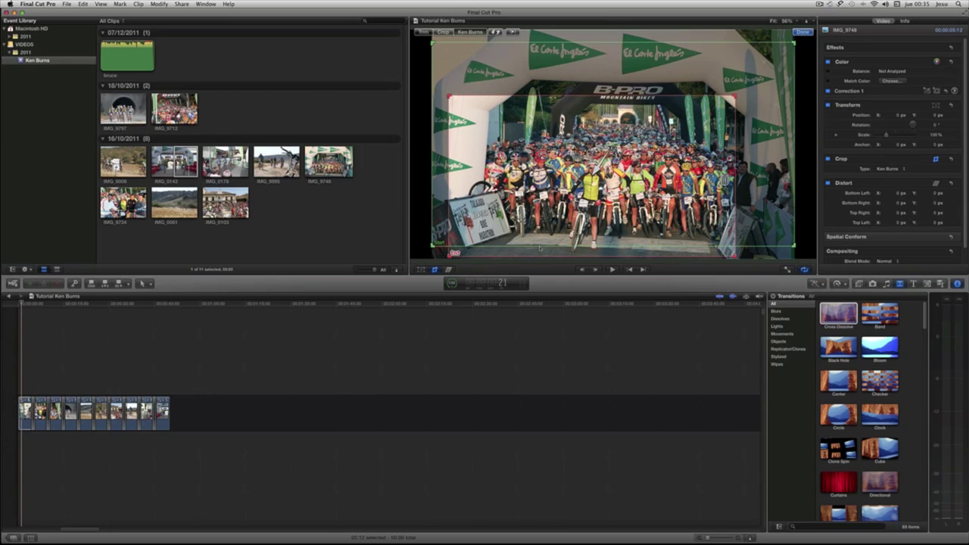
left_click_drag(450, 258, 455, 249)
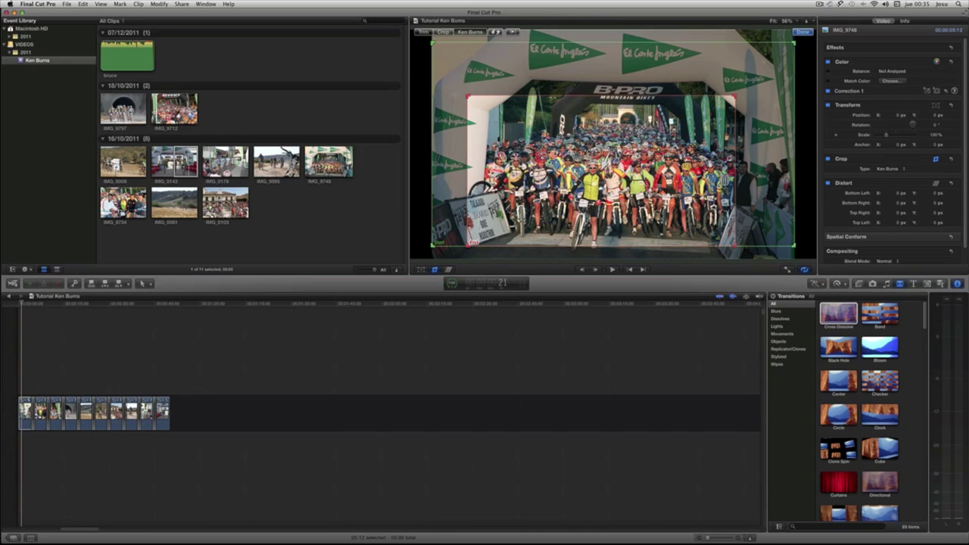
left_click(796, 34)
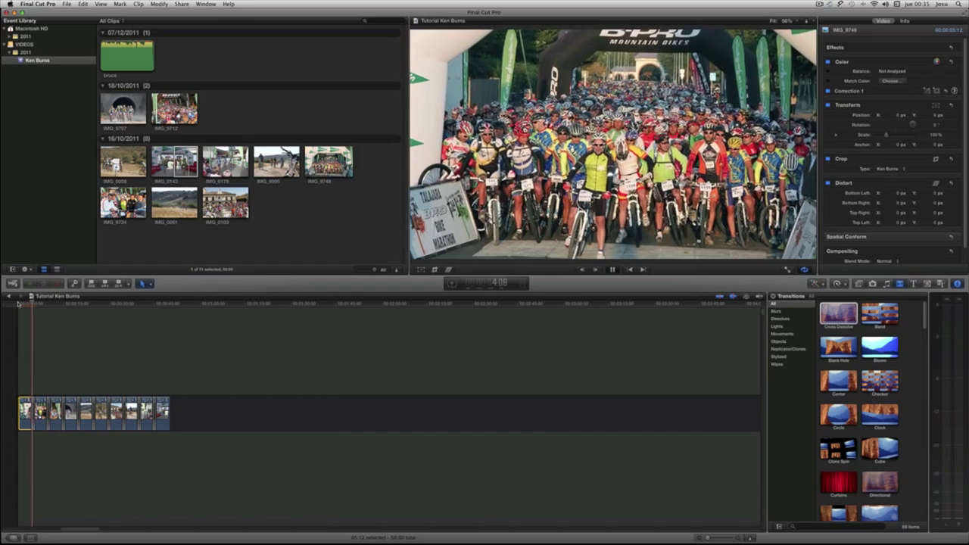
- Stop the preview and move the playhead onto the second photo, IMG_9734
key("space")
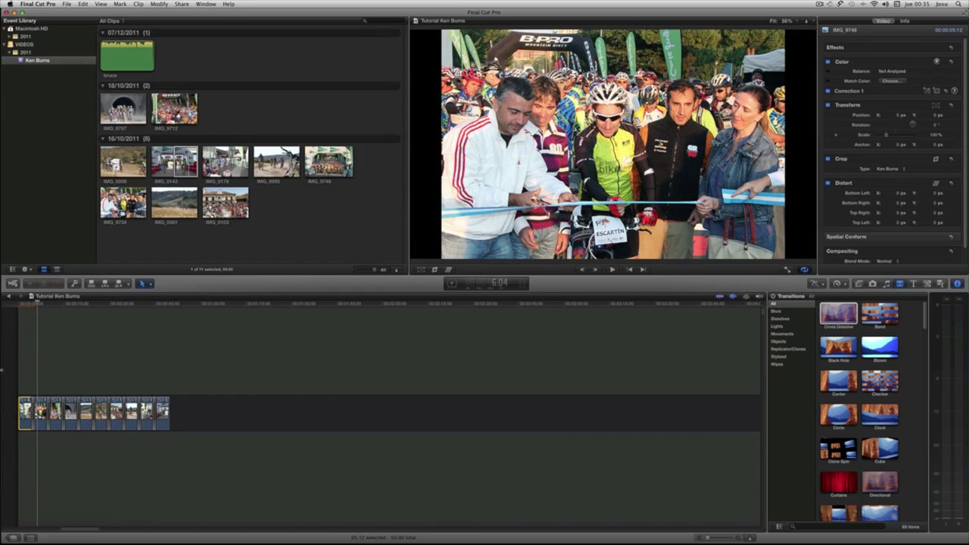
left_click_drag(19, 302, 40, 303)
- Switch ribbon-cutting photo IMG_9734's crop to Ken Burns with a smaller end frame and wider start frame
left_click(55, 413)
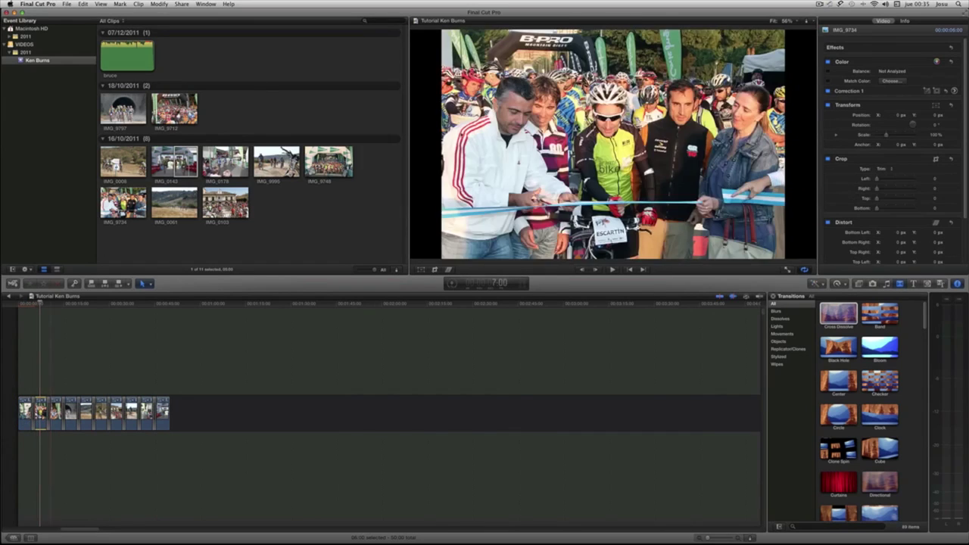
key("shift+c")
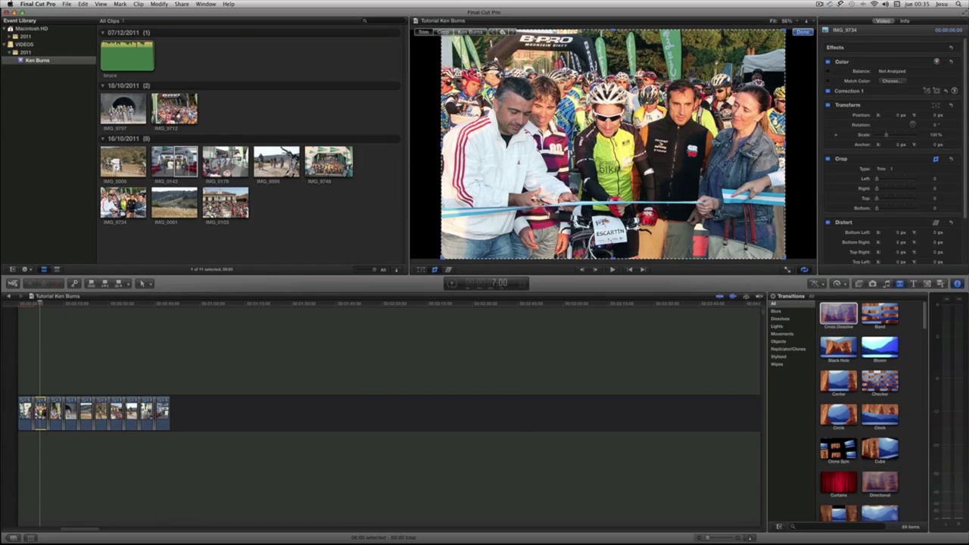
left_click(469, 32)
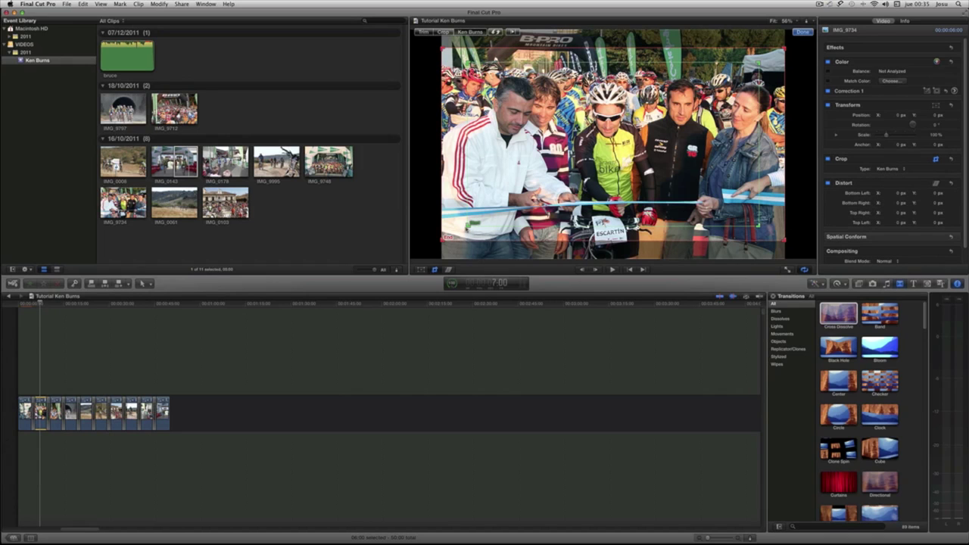
left_click_drag(606, 145, 618, 144)
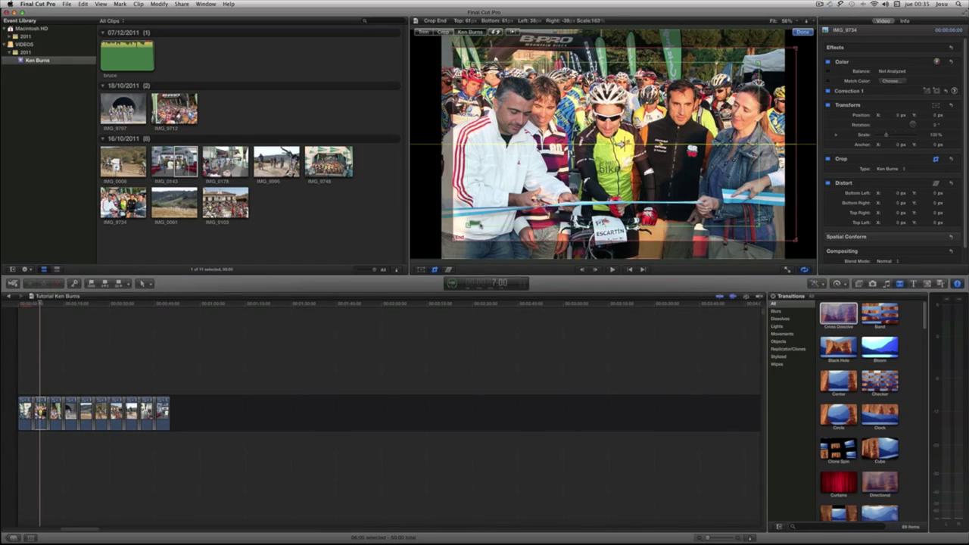
left_click_drag(454, 47, 508, 79)
left_click_drag(799, 242, 739, 206)
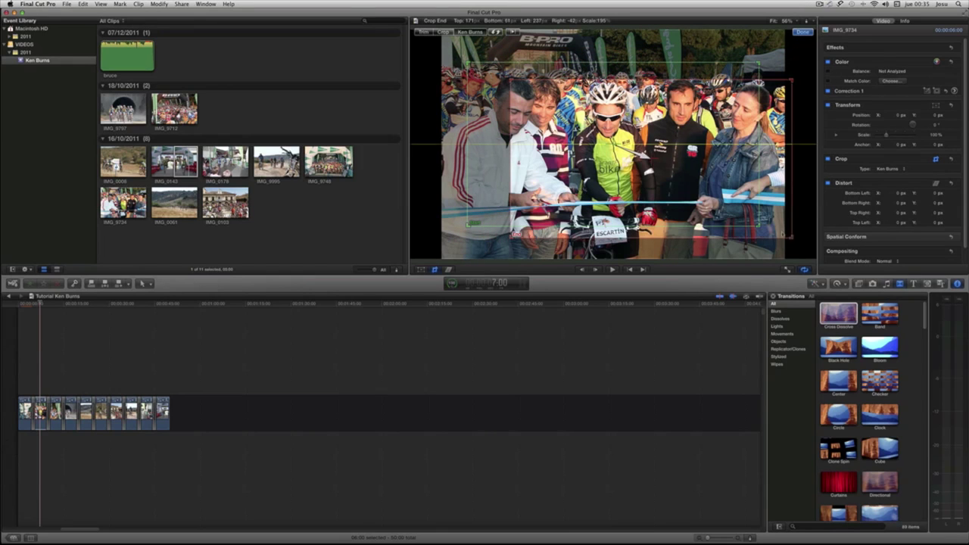
left_click_drag(469, 225, 441, 241)
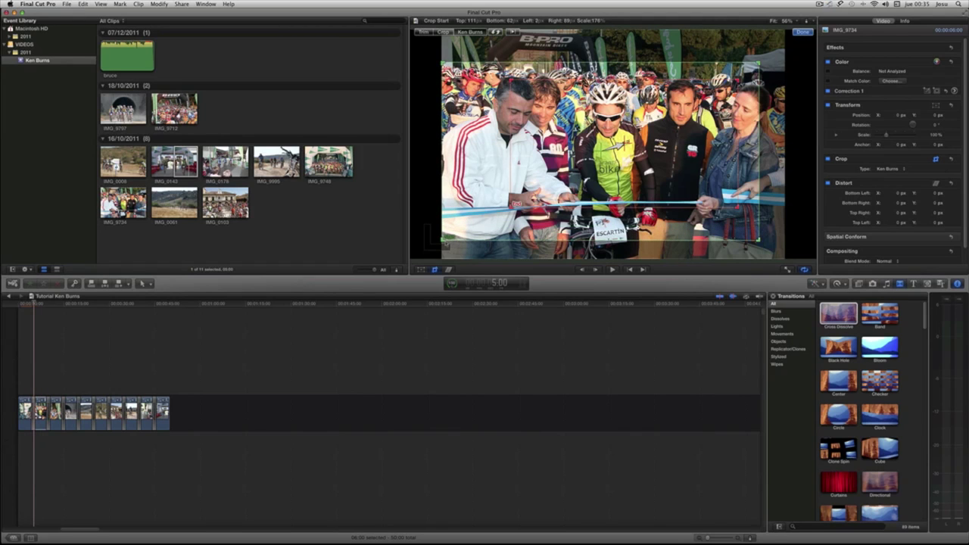
left_click_drag(762, 242, 789, 258)
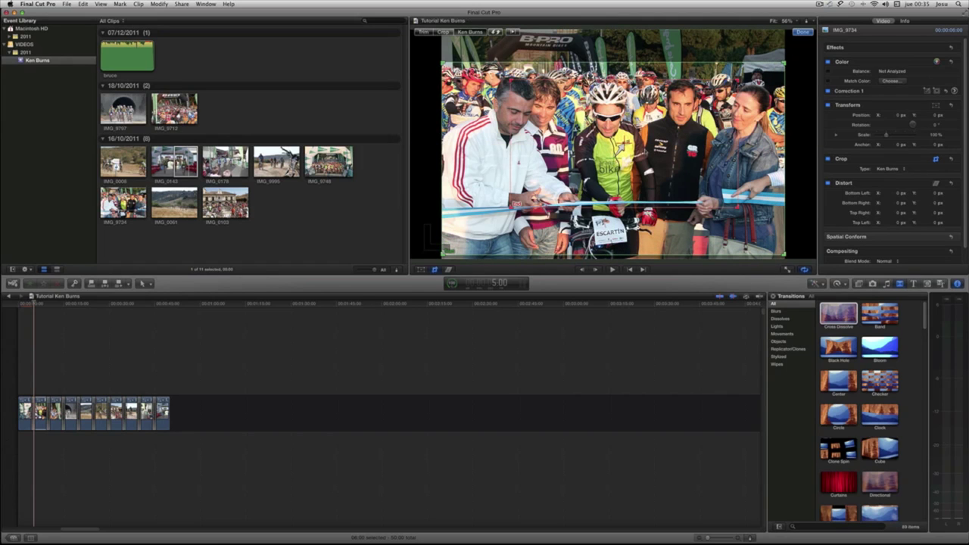
left_click_drag(614, 158, 613, 136)
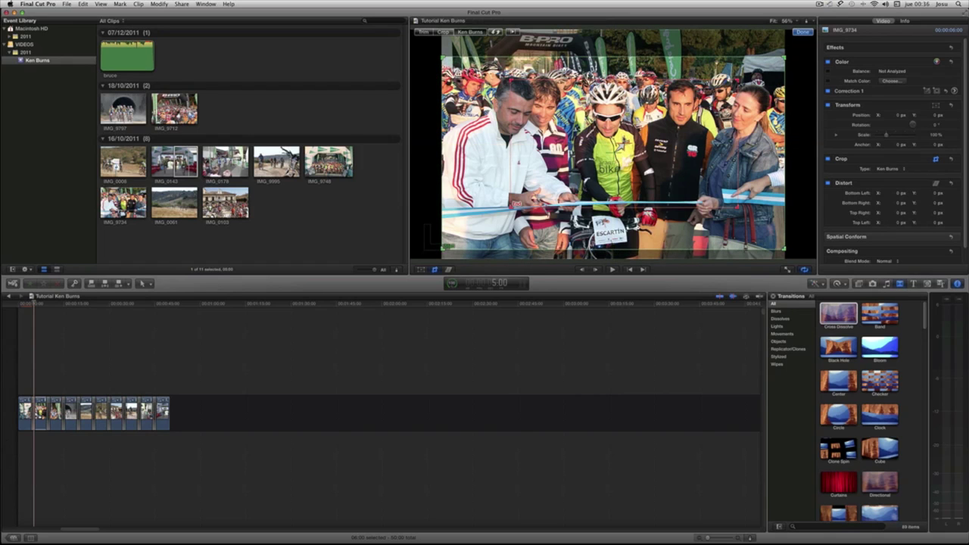
- Preview the move, then tighten the end frame lower and right over the ribbon and finish
key("space")
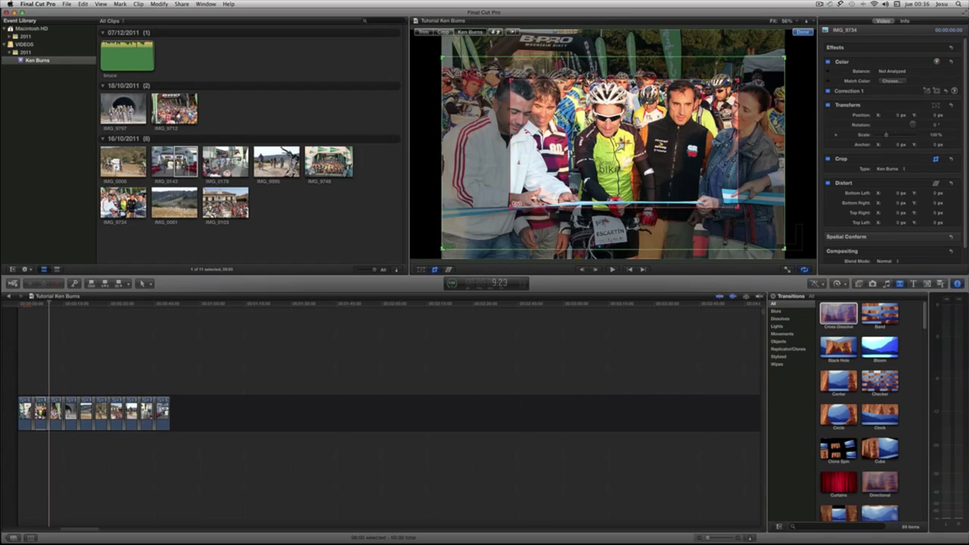
mouse_move(614, 144)
left_mouse_down()
mouse_move(613, 189)
mouse_move(609, 174)
left_mouse_up()
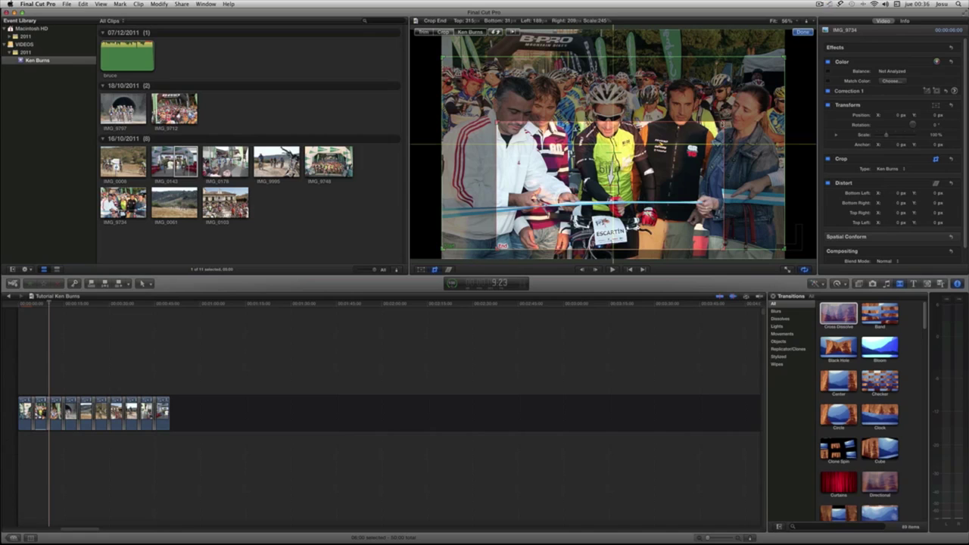
left_click_drag(721, 122, 654, 162)
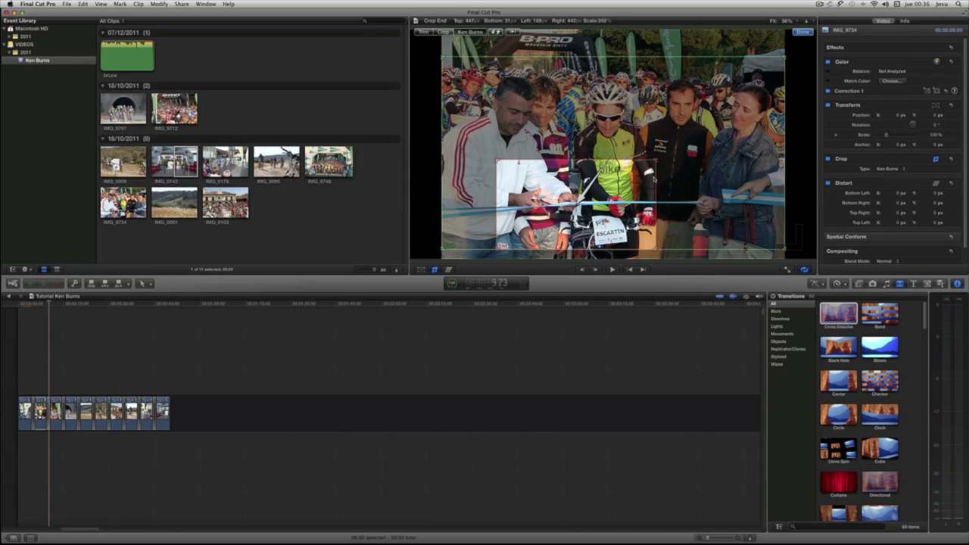
left_click_drag(575, 204, 610, 205)
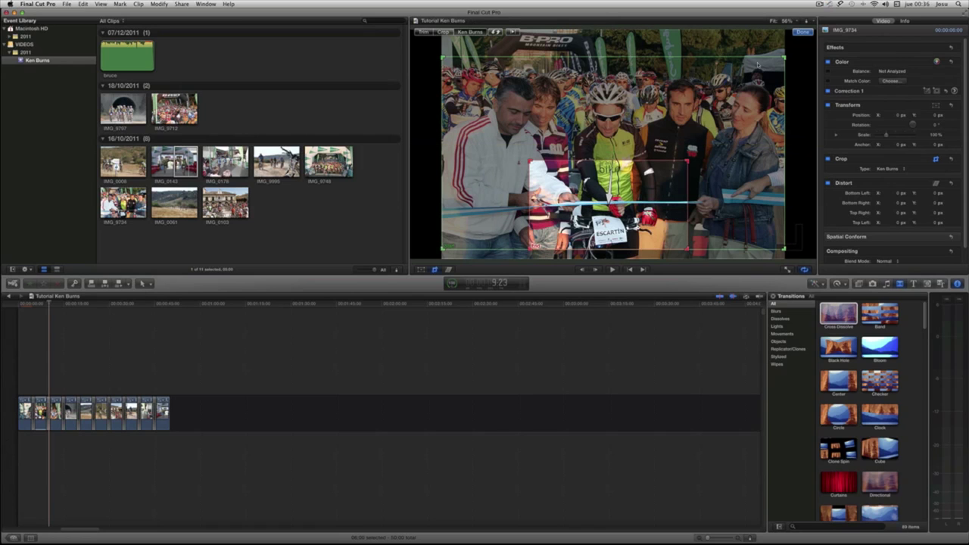
left_click(802, 33)
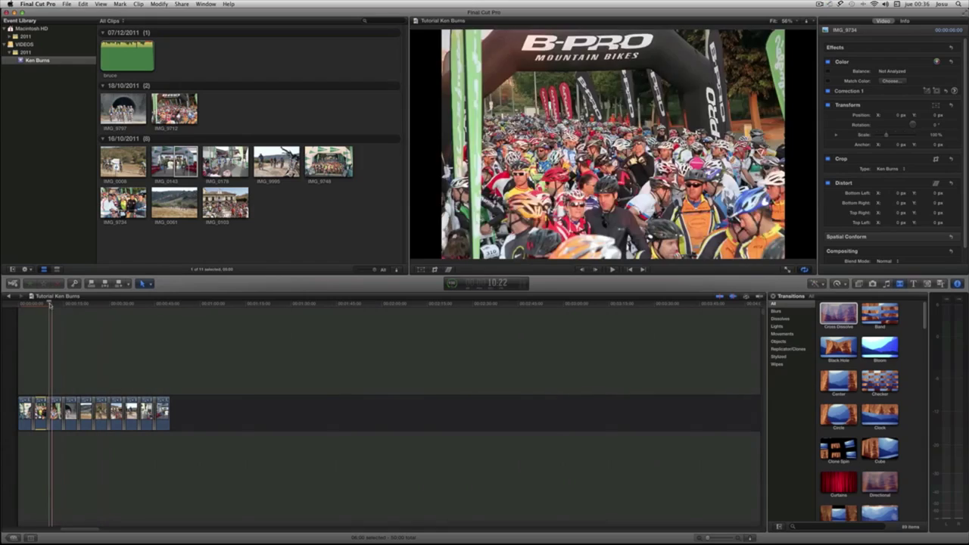
- Replay the ribbon-cutting zoom, stop on the B-PRO crowd photo, and dismiss its effects menu
left_click(29, 304)
key("space")
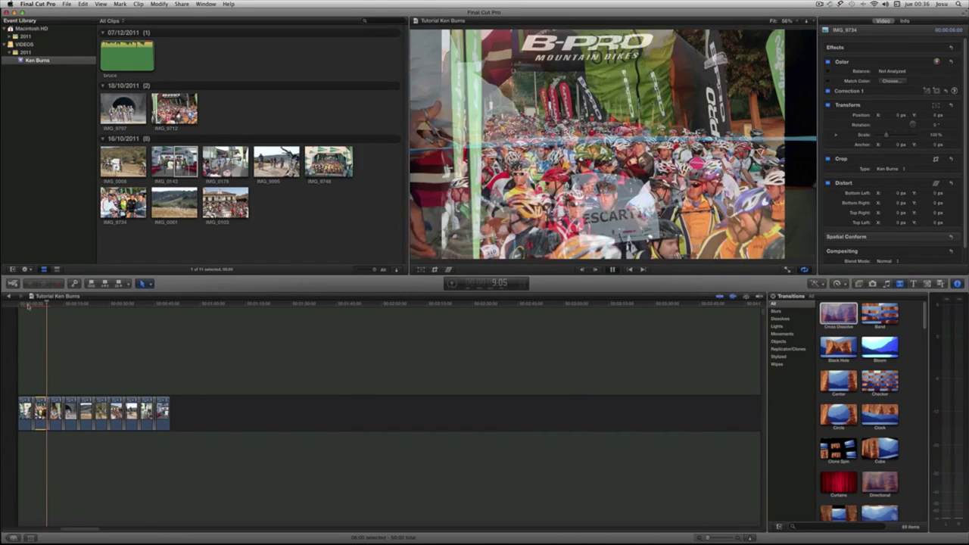
key("space")
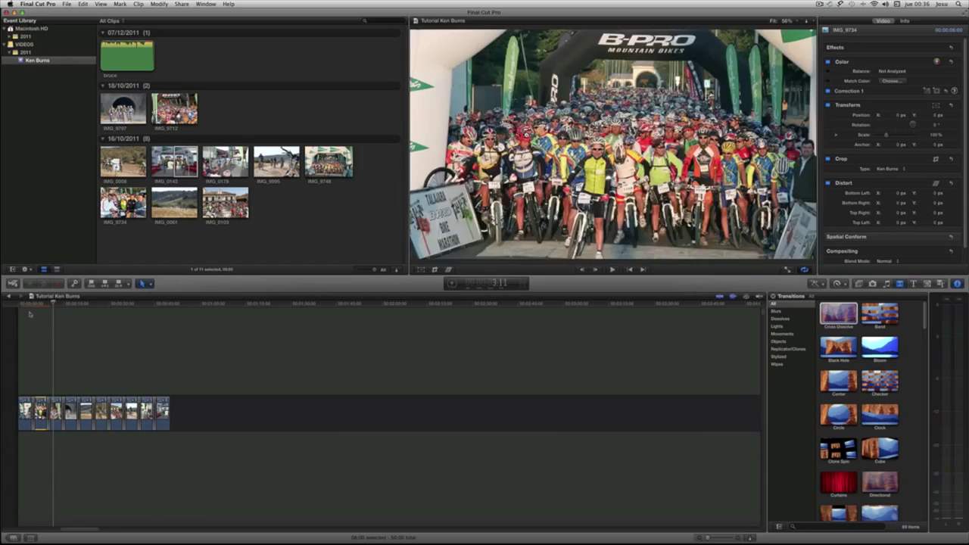
left_click(54, 402)
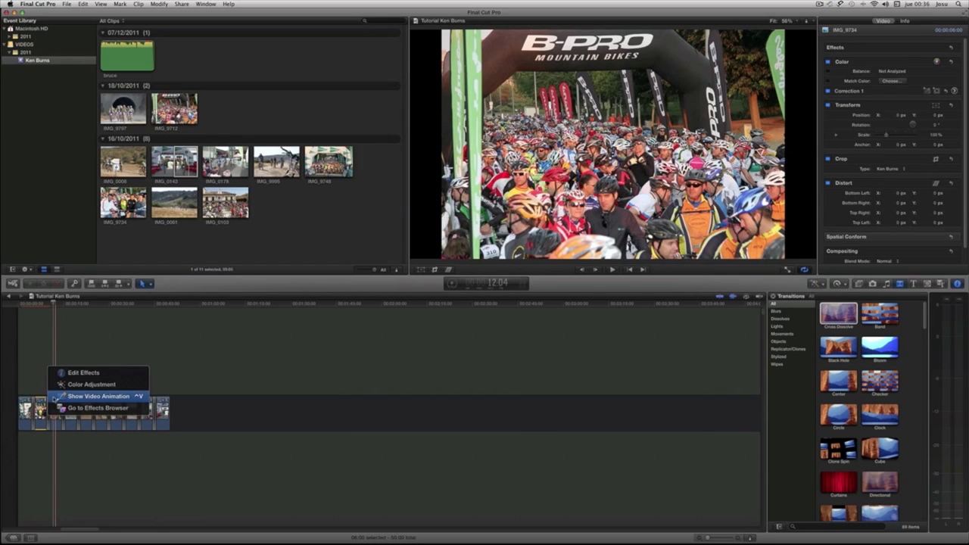
left_click(54, 424)
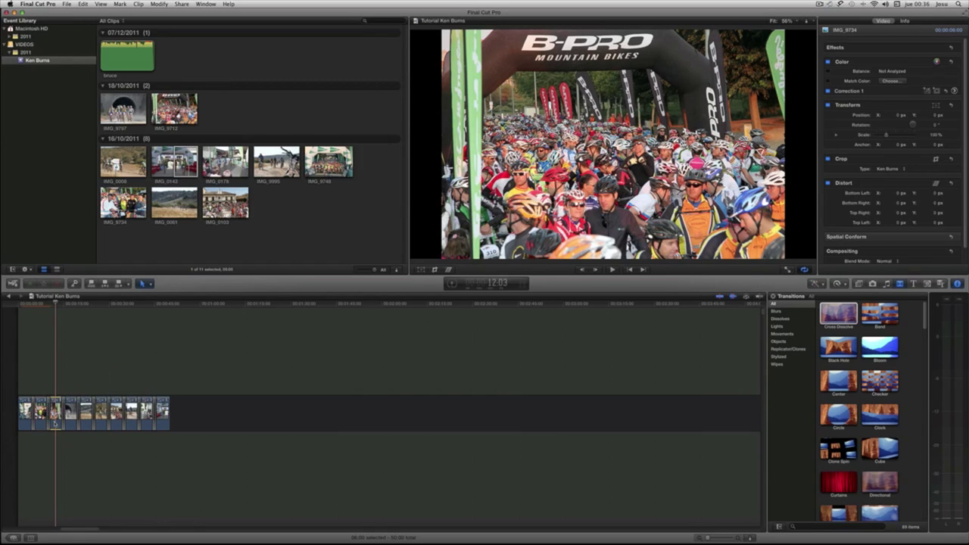
- Give crowd photo IMG_9712 a Ken Burns move with a wider start frame and an end tighter on the riders
left_click(55, 424)
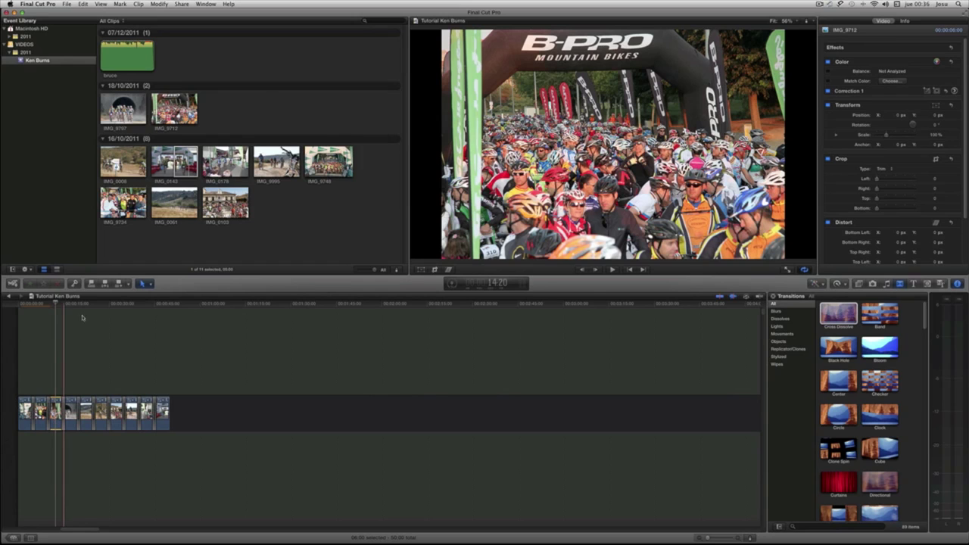
left_click(435, 270)
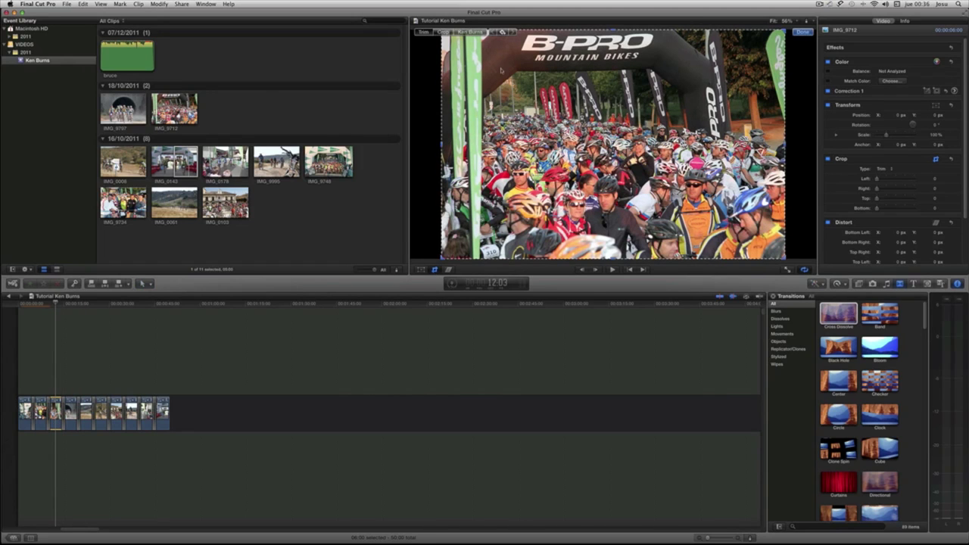
left_click(470, 32)
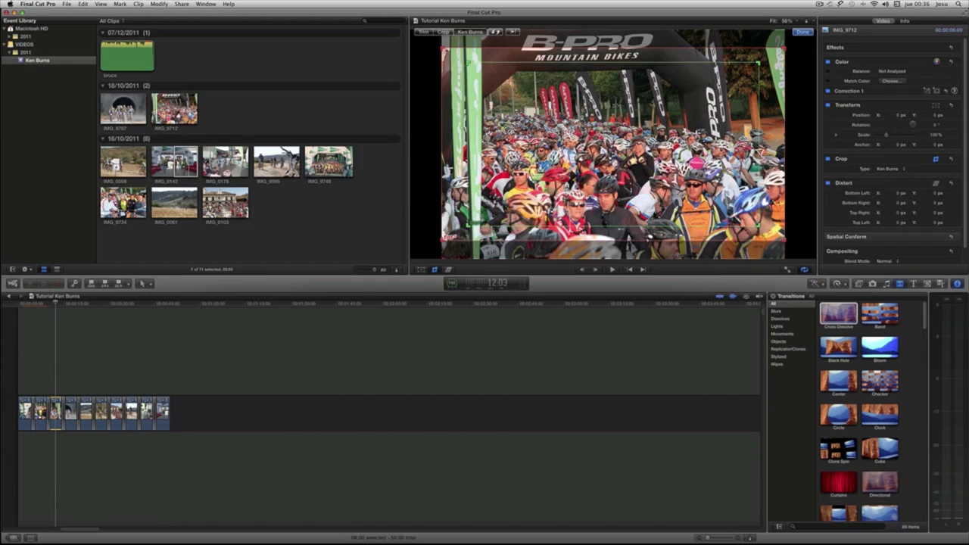
mouse_move(618, 150)
left_mouse_down()
mouse_move(672, 177)
mouse_move(610, 136)
left_mouse_up()
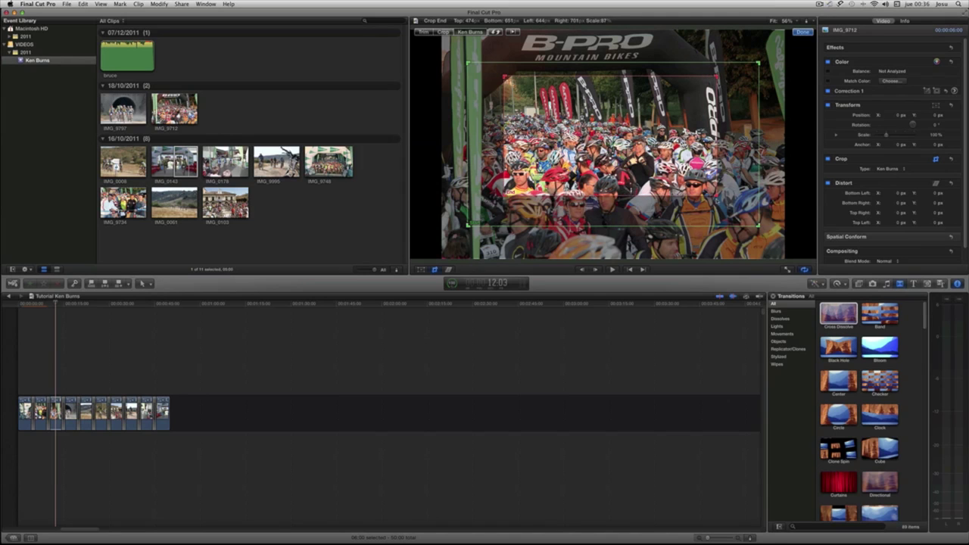
left_click(493, 231)
left_click_drag(760, 244, 788, 258)
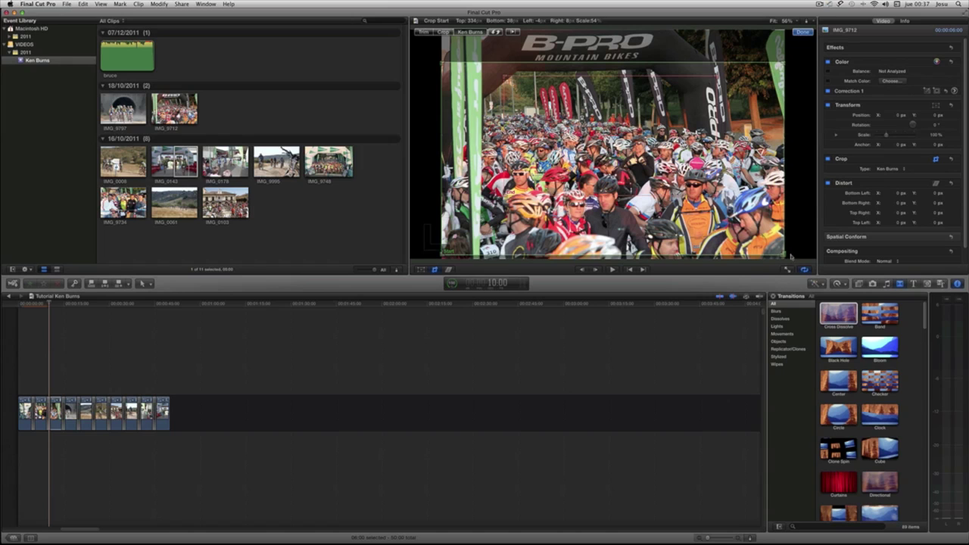
left_click_drag(617, 135, 614, 129)
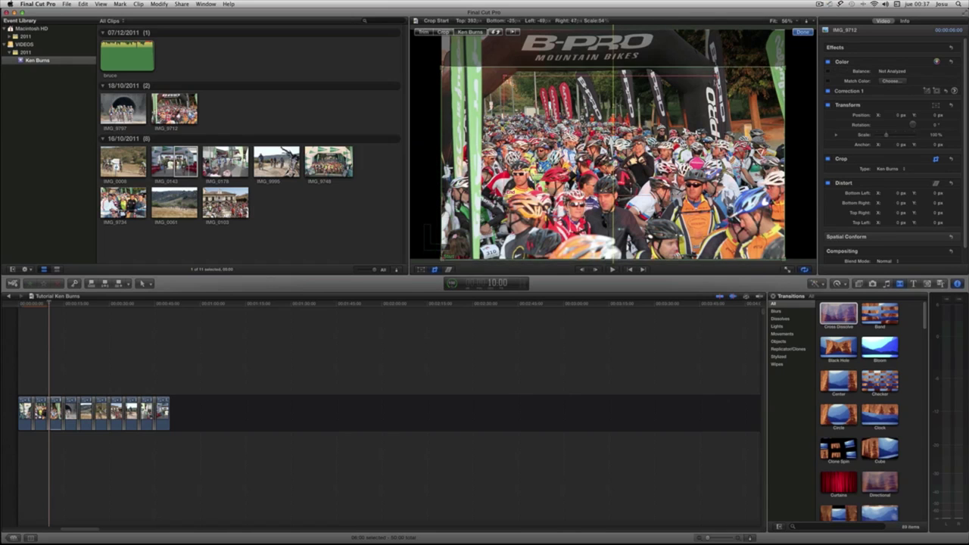
left_click(613, 143)
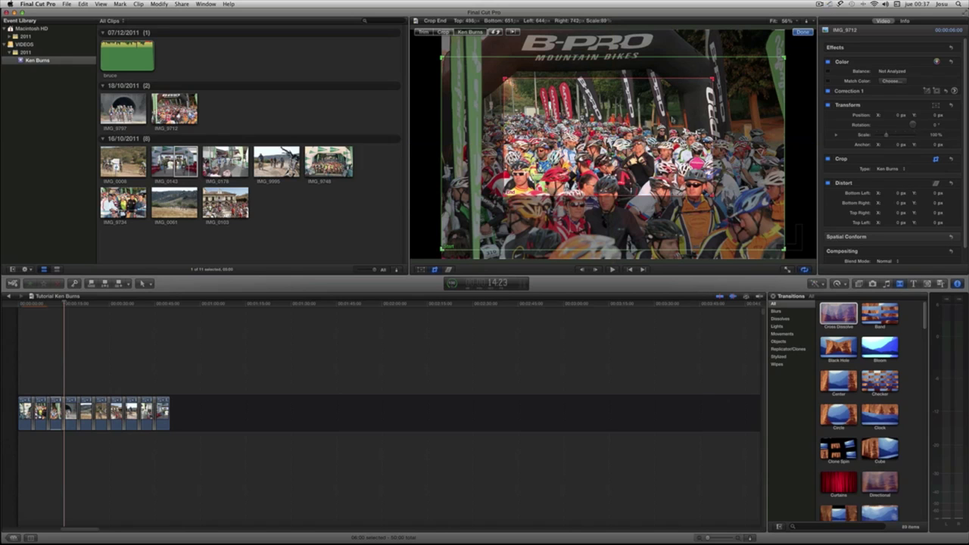
mouse_move(607, 134)
left_mouse_down()
mouse_move(592, 154)
mouse_move(581, 141)
mouse_move(618, 134)
mouse_move(583, 137)
left_mouse_up()
- Confirm the crowd photo's Ken Burns move with Done
left_click(803, 33)
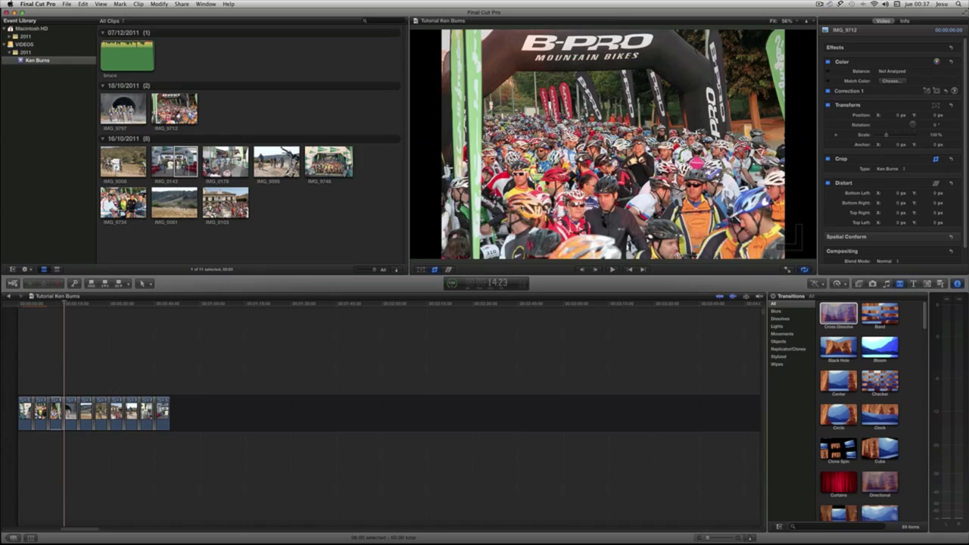
- Replay the crowd photo's new move, stop, and select tunnel photo IMG_9797
left_click(46, 304)
key("space")
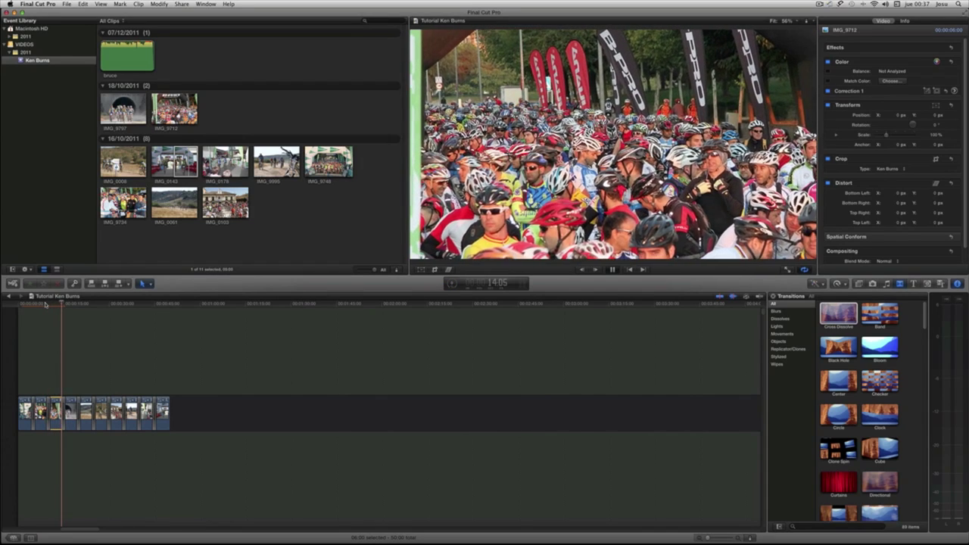
key("space")
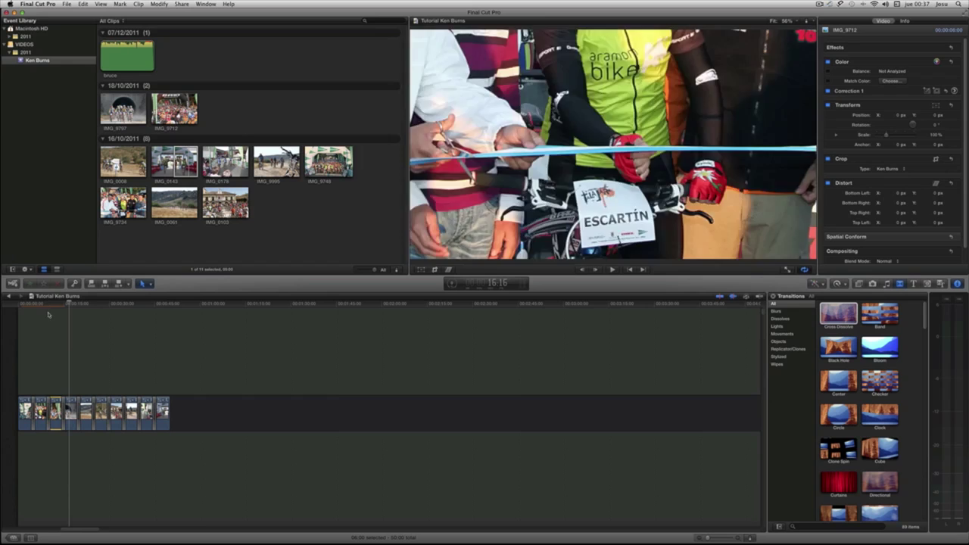
left_click(71, 413)
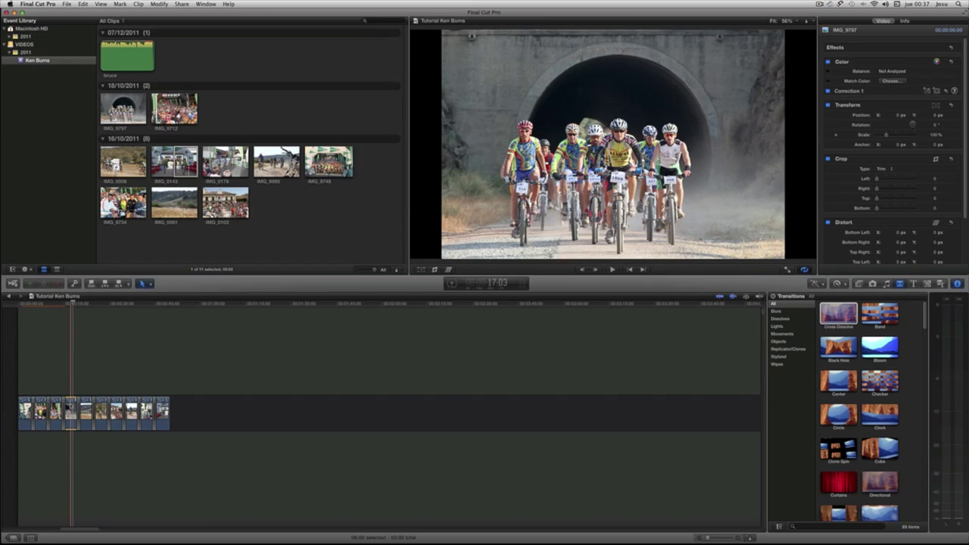
- Give tunnel photo IMG_9797 a Ken Burns move ending close on the riders from a slightly wider start
left_click(73, 412)
left_click(435, 269)
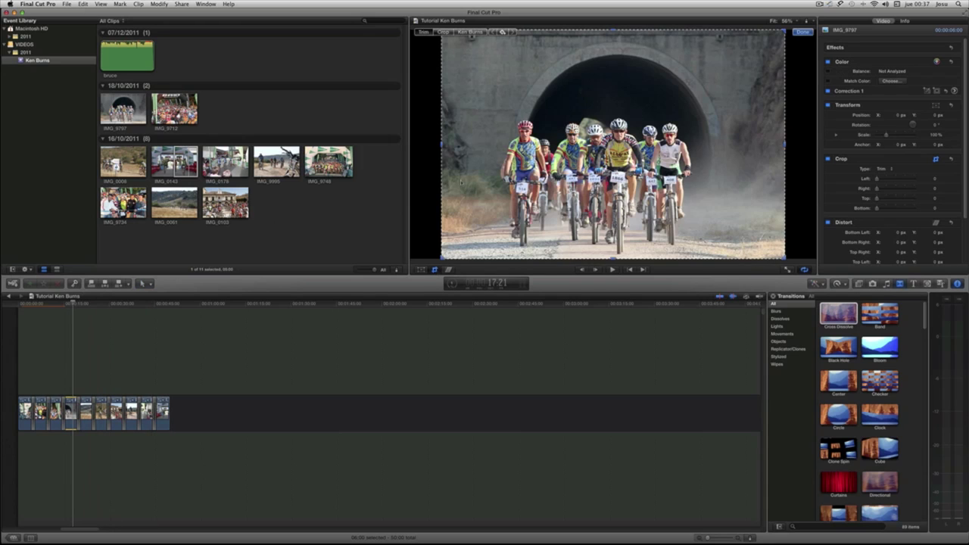
left_click(470, 32)
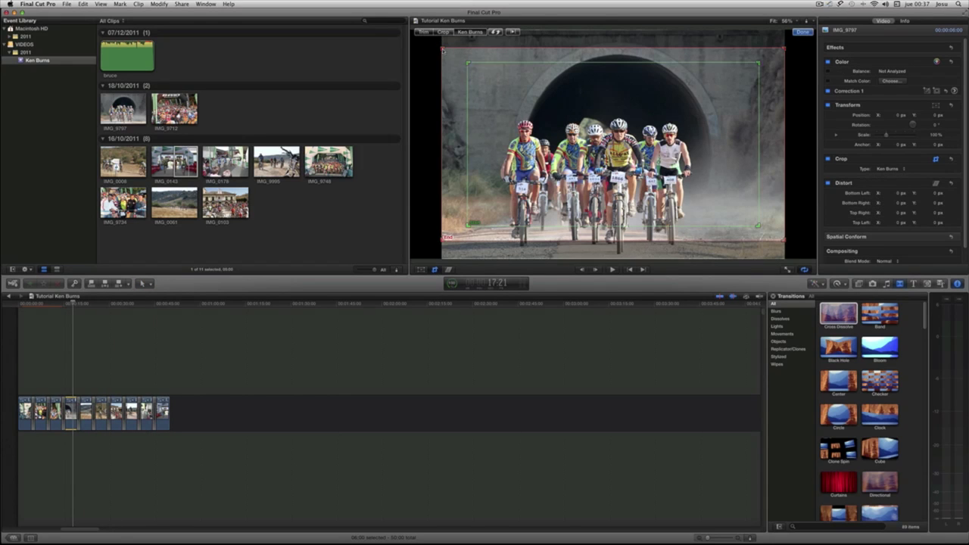
left_click_drag(784, 242, 713, 201)
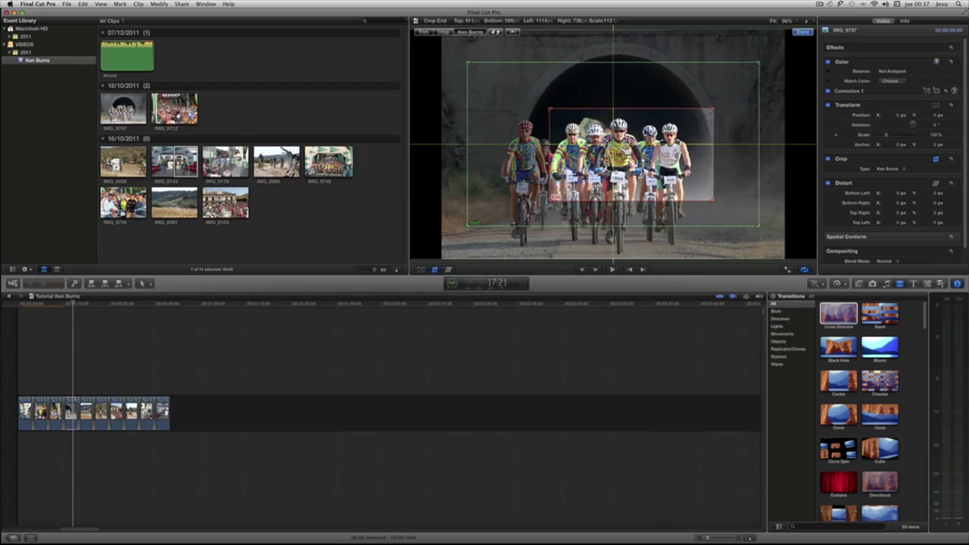
mouse_move(550, 201)
left_mouse_down()
mouse_move(449, 224)
mouse_move(446, 239)
left_mouse_up()
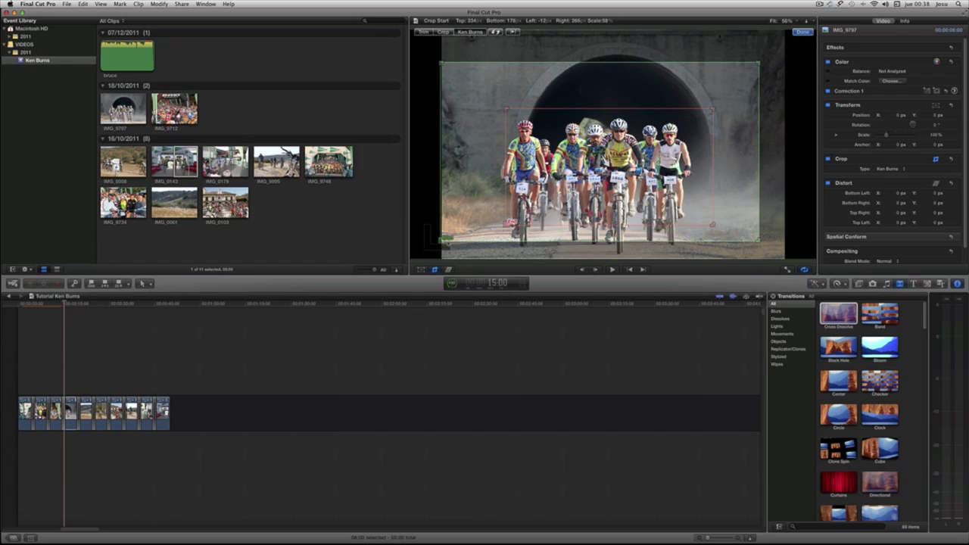
left_click_drag(757, 64, 776, 49)
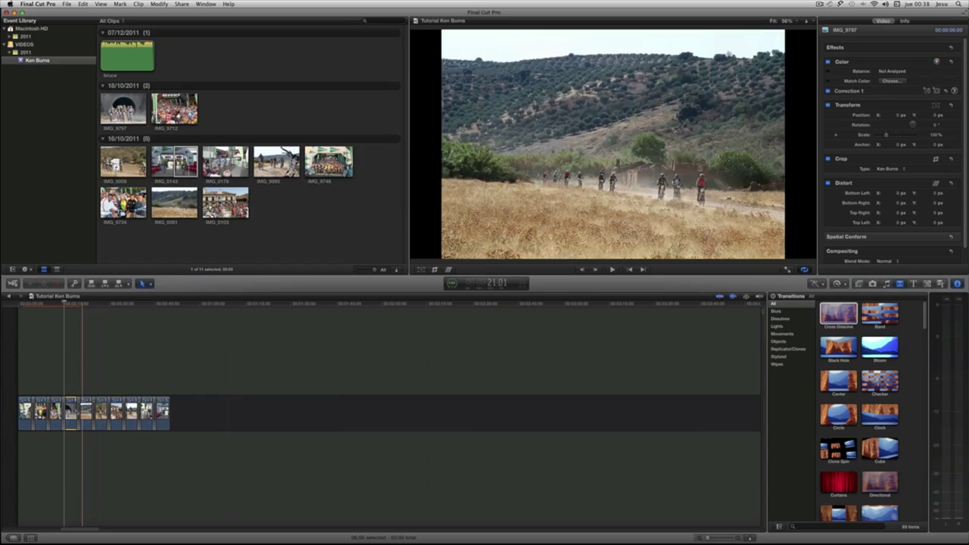
- Set hillside photo IMG_0061's Ken Burns start frame tight around the riders, then skim ahead to the N-502 photo
left_click(433, 268)
left_click(469, 33)
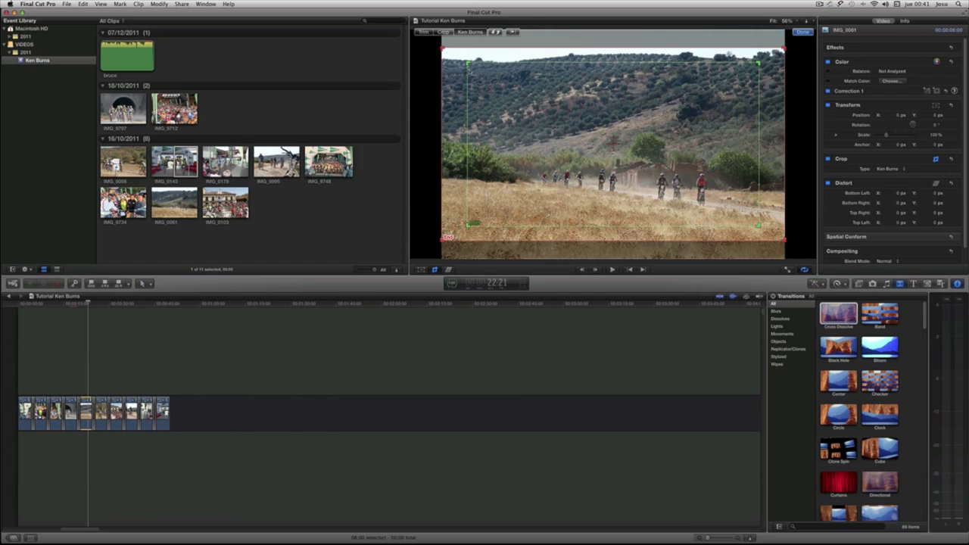
left_click(469, 69)
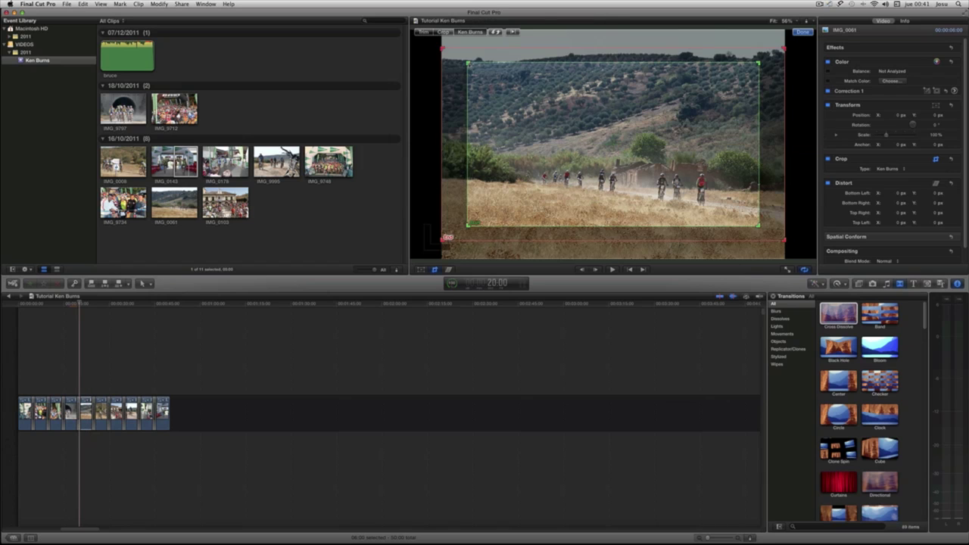
left_click_drag(468, 63, 535, 101)
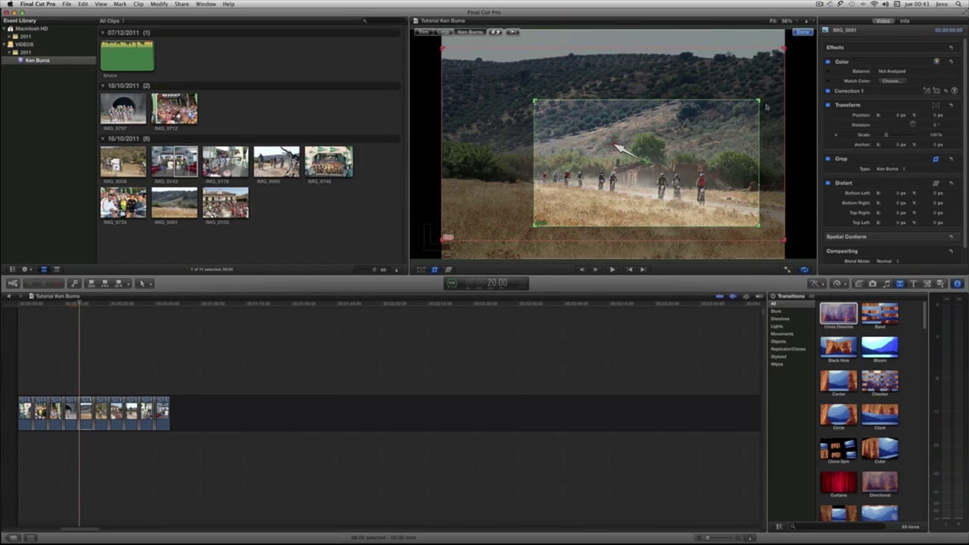
left_click_drag(759, 101, 735, 114)
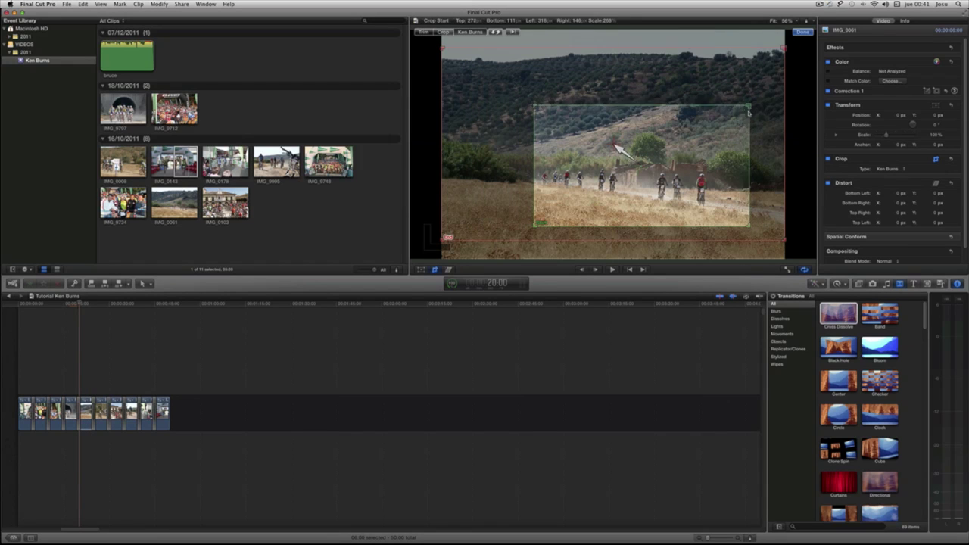
left_click(807, 33)
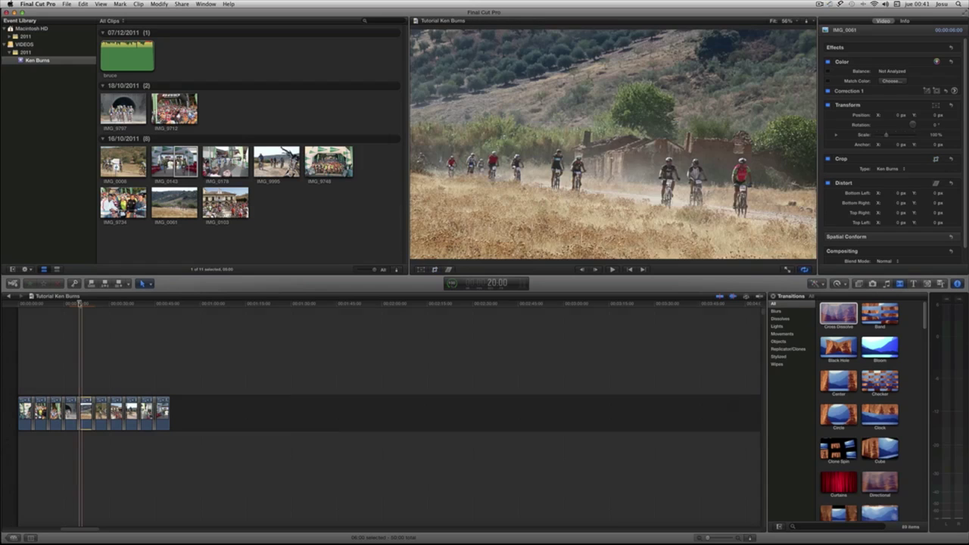
left_click_drag(91, 303, 94, 304)
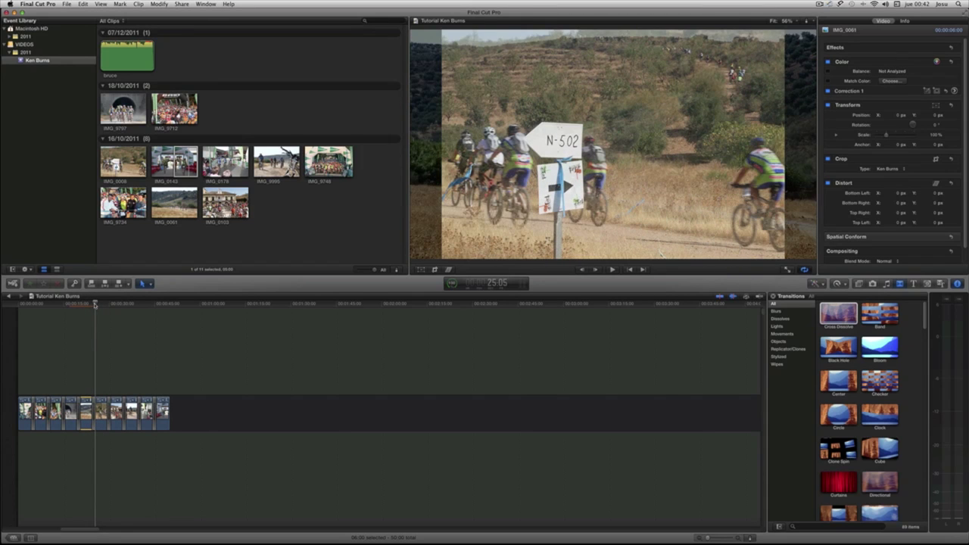
left_click_drag(94, 304, 101, 303)
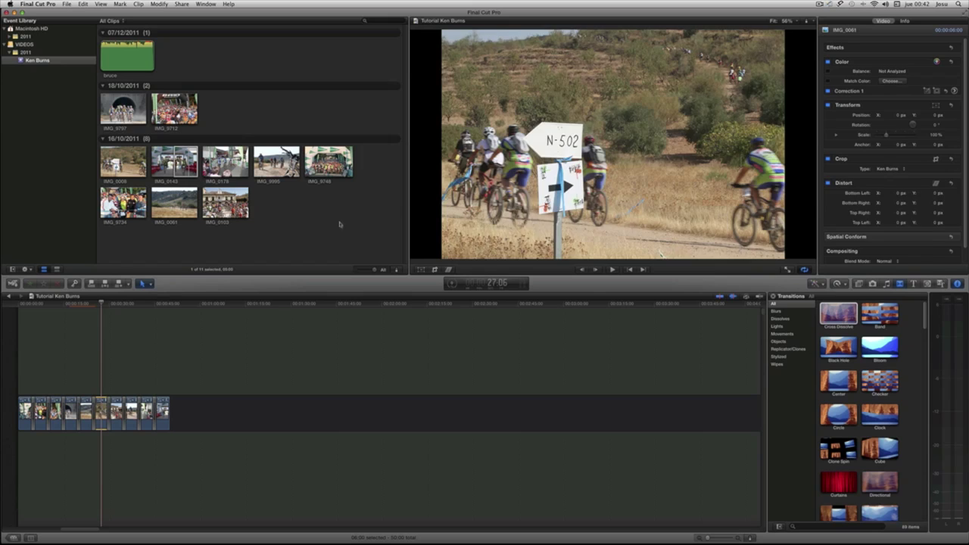
- Give N-502 sign photo IMG_0008 a Ken Burns move ending on a small frame by the sign, then preview it
left_click(435, 270)
left_click(470, 32)
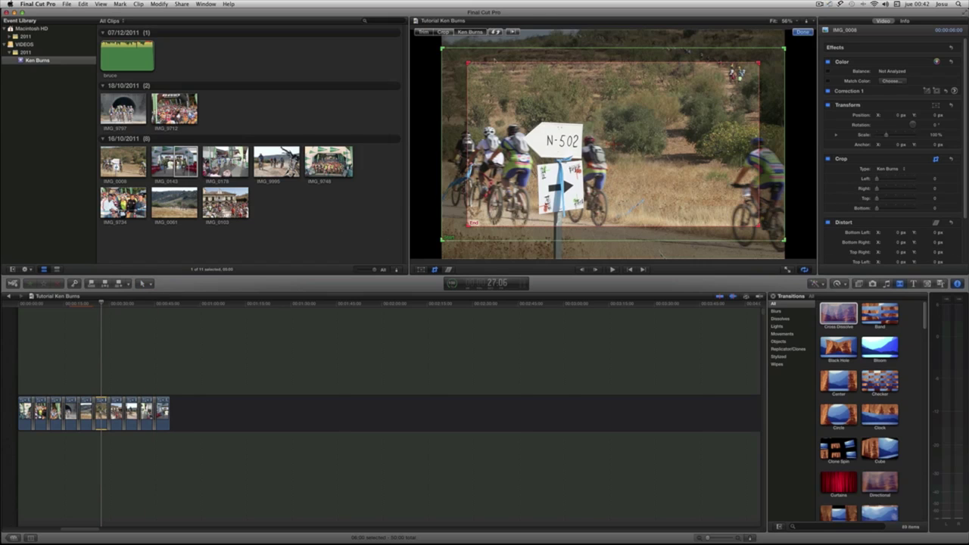
left_click_drag(468, 62, 574, 123)
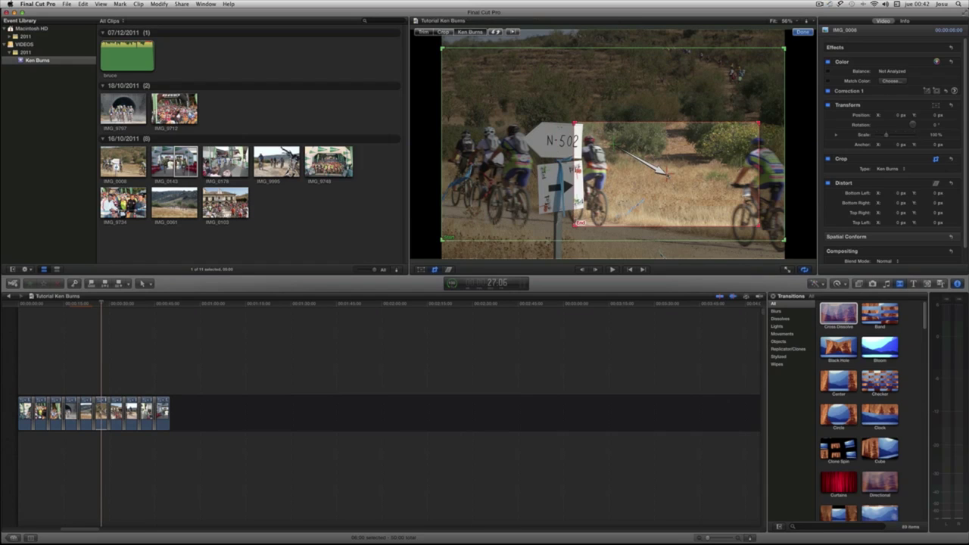
mouse_move(652, 170)
left_mouse_down()
mouse_move(519, 169)
mouse_move(539, 173)
left_mouse_up()
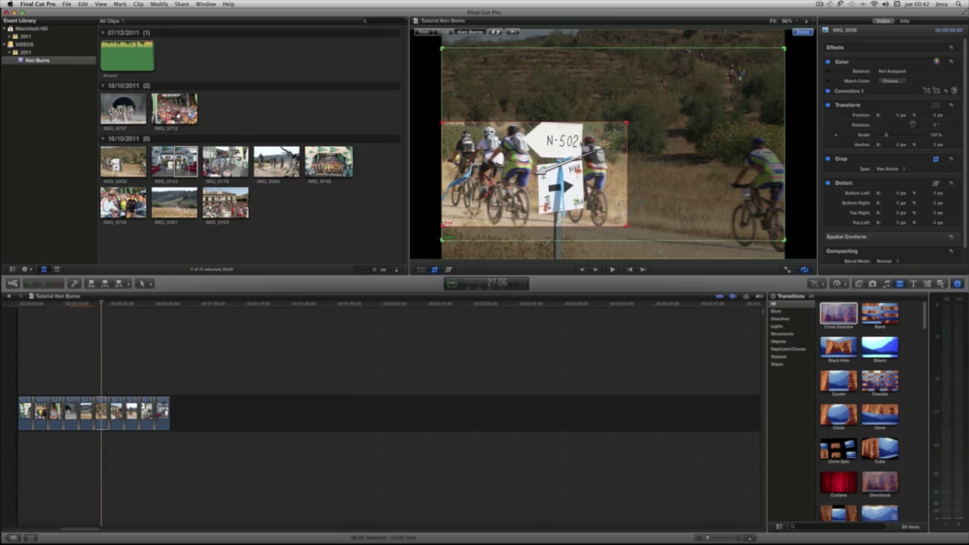
left_click_drag(626, 122, 633, 119)
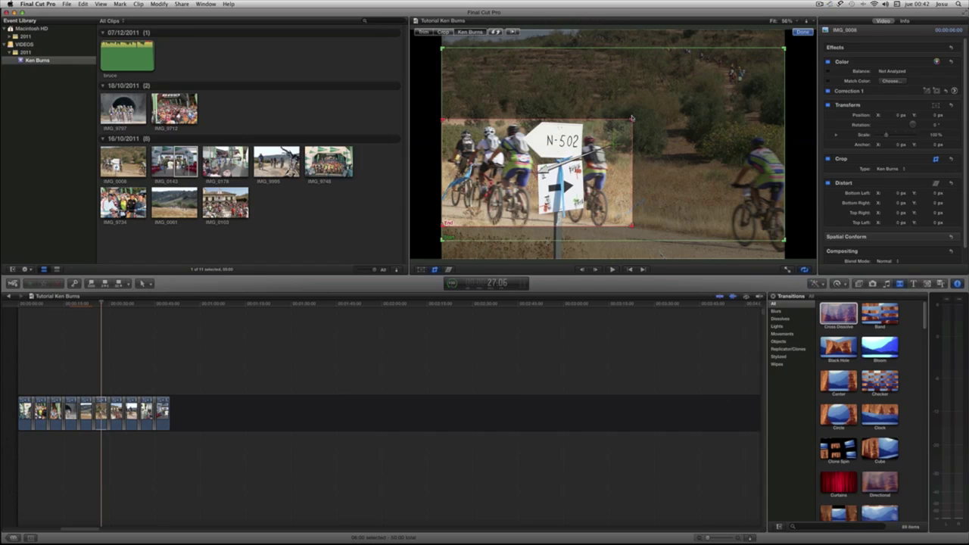
left_click(800, 32)
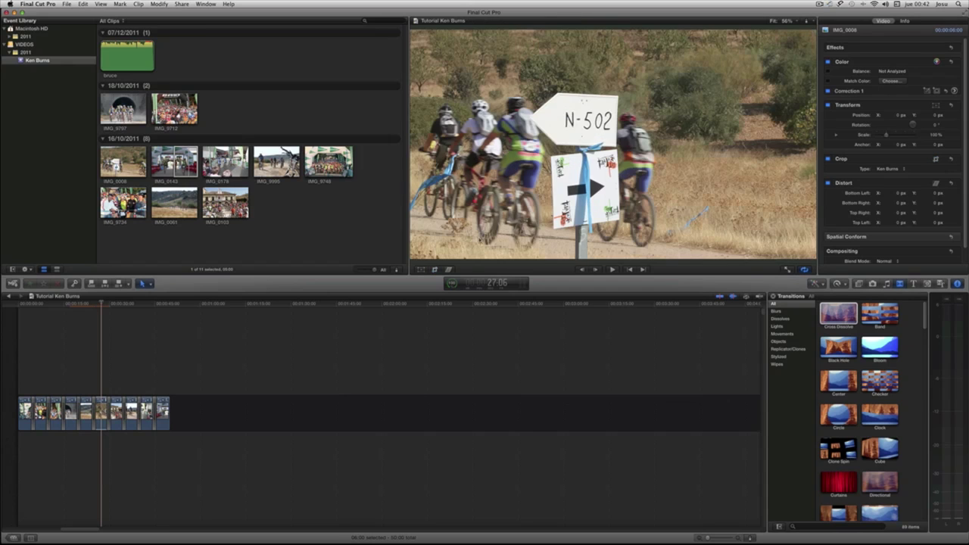
key("space")
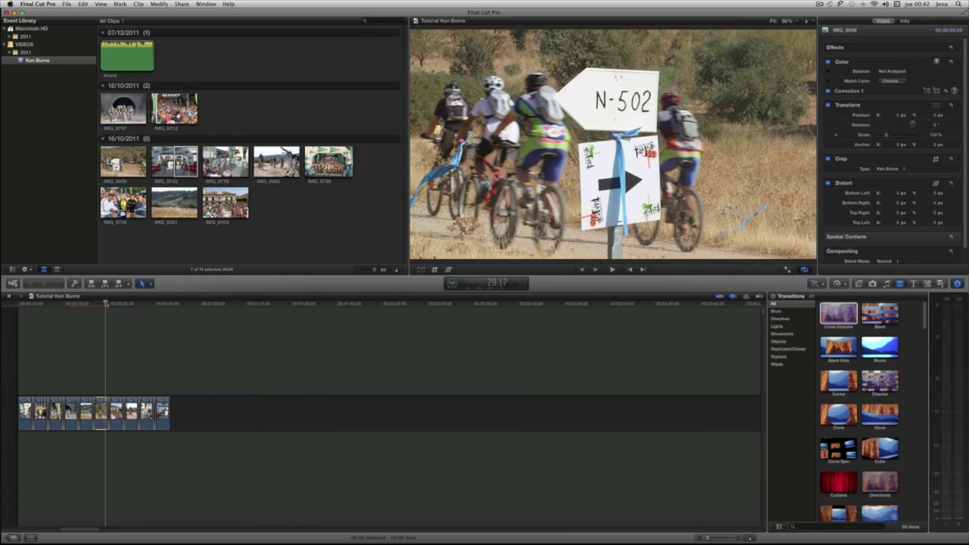
left_click_drag(106, 303, 117, 303)
- Apply a default Ken Burns move to town-square photo IMG_0103
left_click(435, 270)
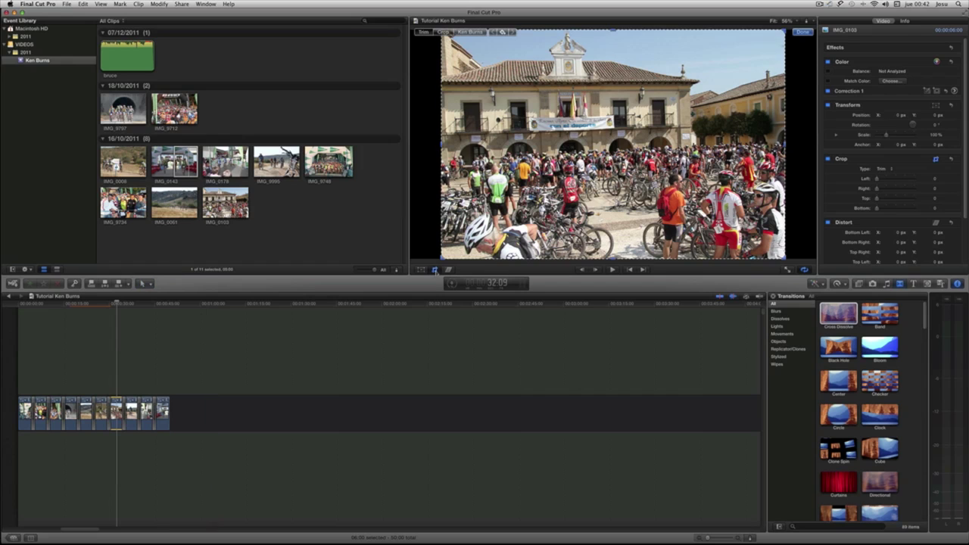
left_click(470, 32)
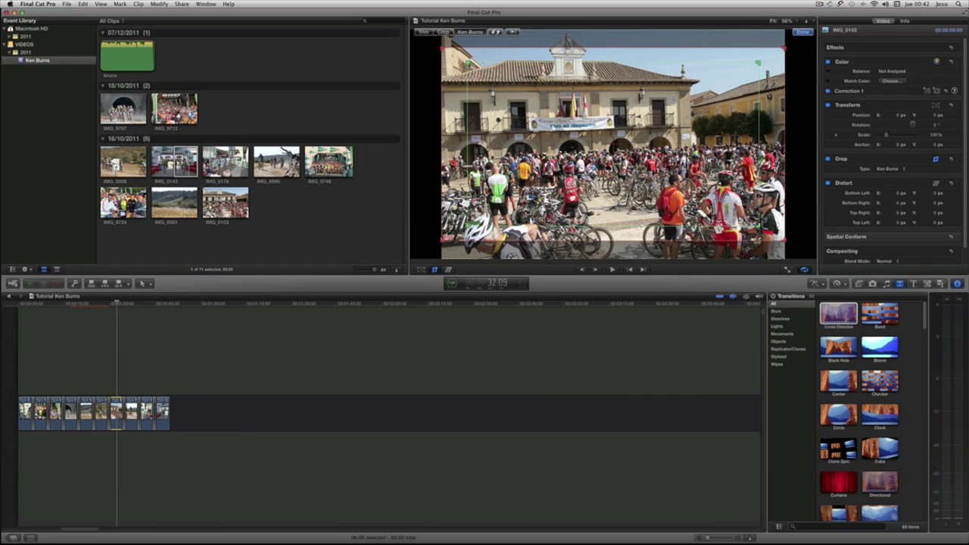
left_click(804, 33)
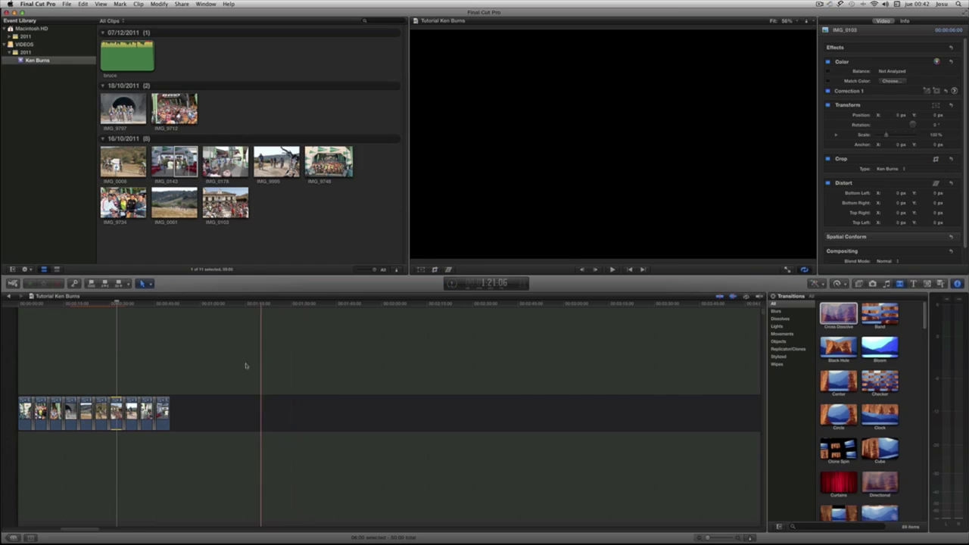
- Give riders photo IMG_9995 a Ken Burns move ending tighter and shifted right, then preview it
left_click(131, 379)
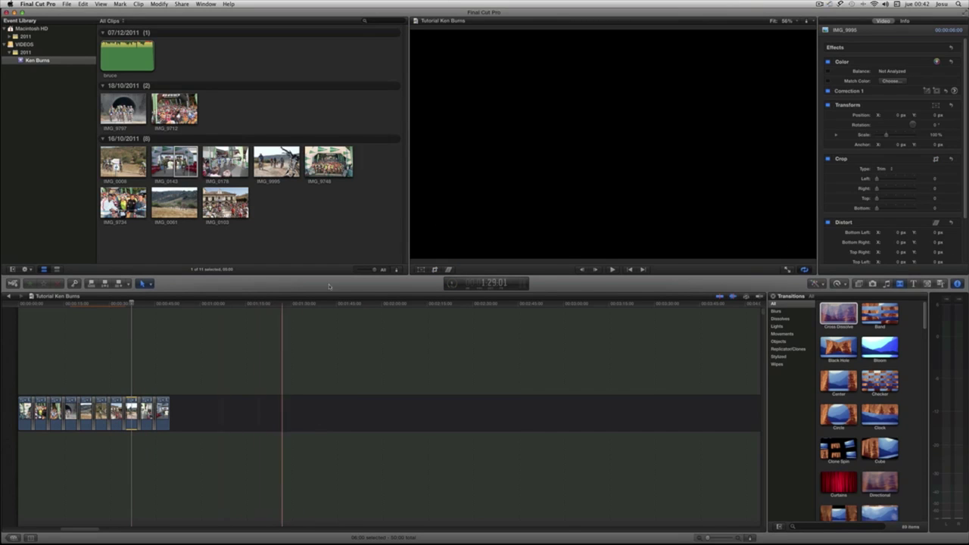
left_click(435, 270)
left_click(470, 32)
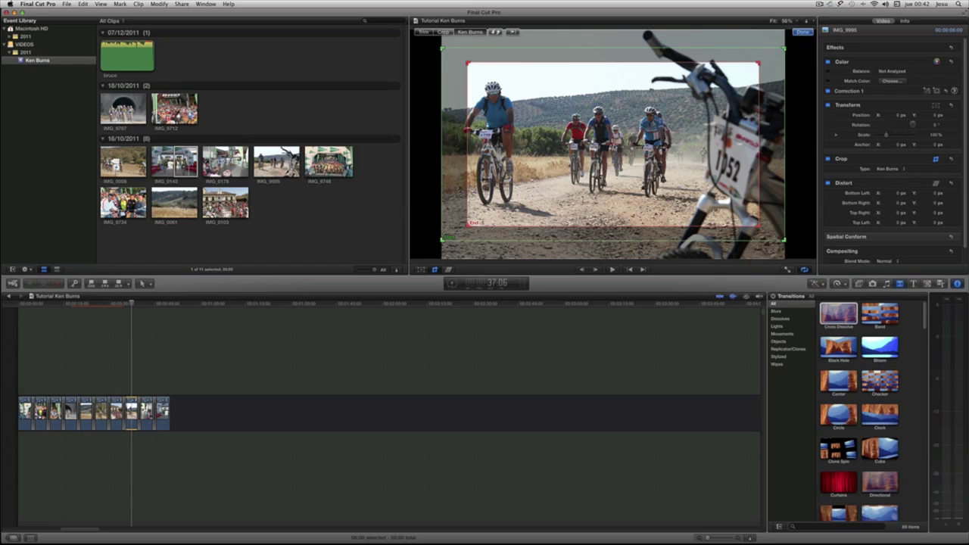
left_click_drag(608, 144, 634, 143)
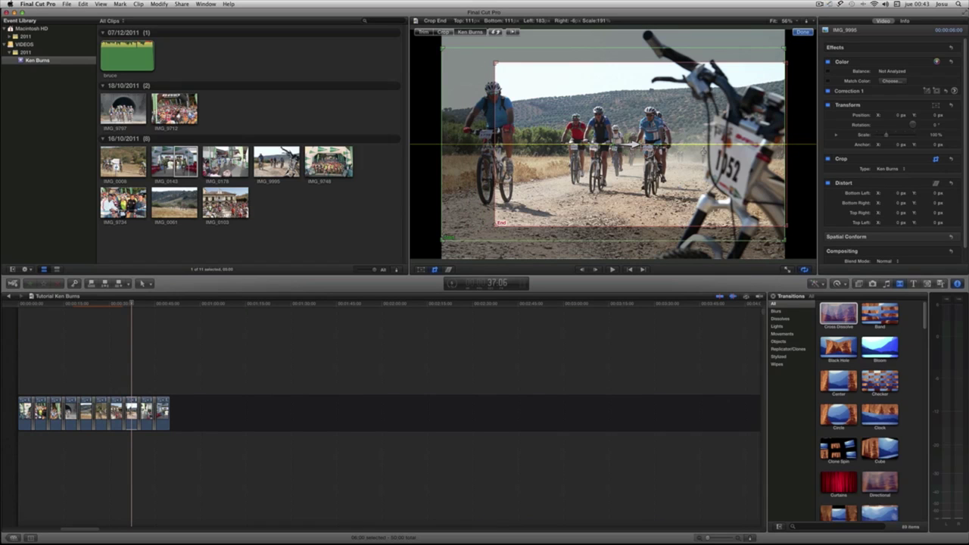
left_click_drag(634, 144, 632, 144)
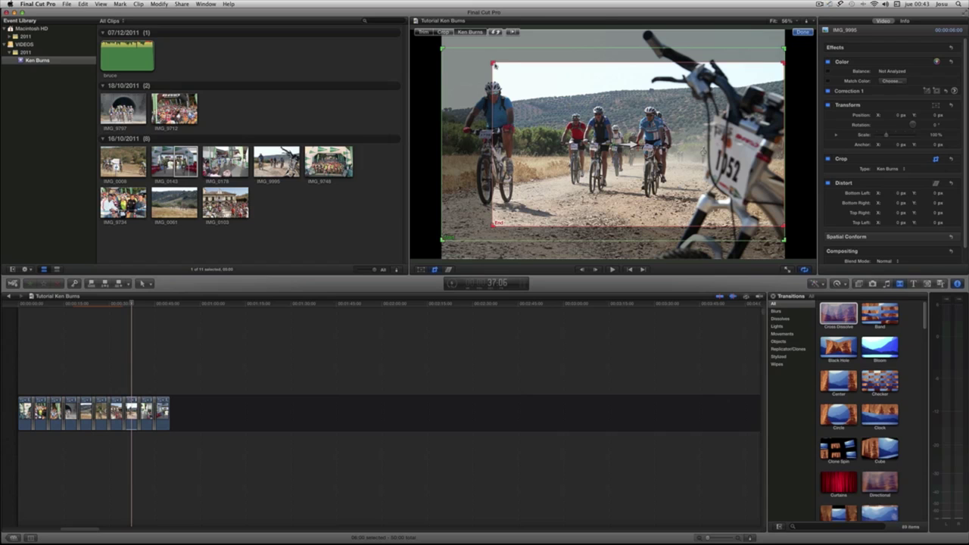
left_click_drag(514, 72, 520, 77)
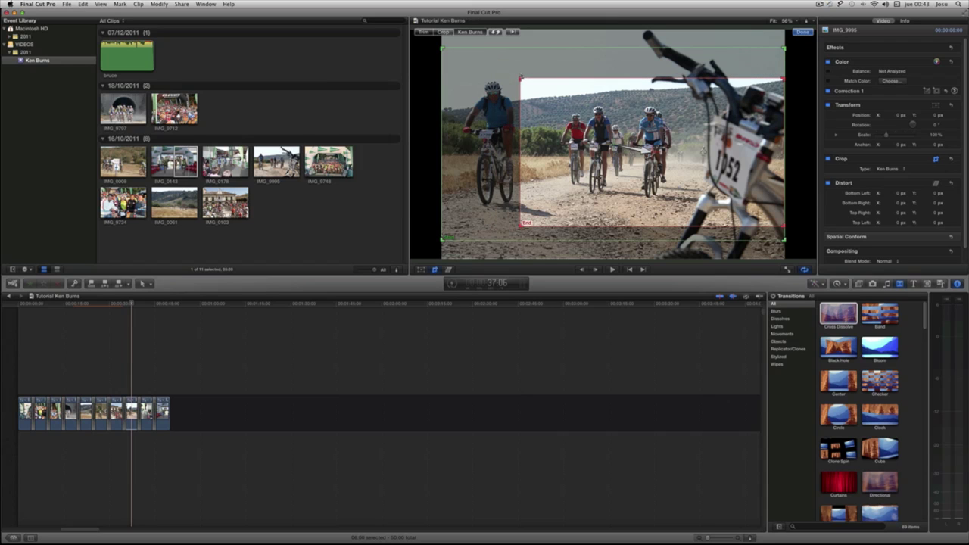
left_click(798, 33)
key("space")
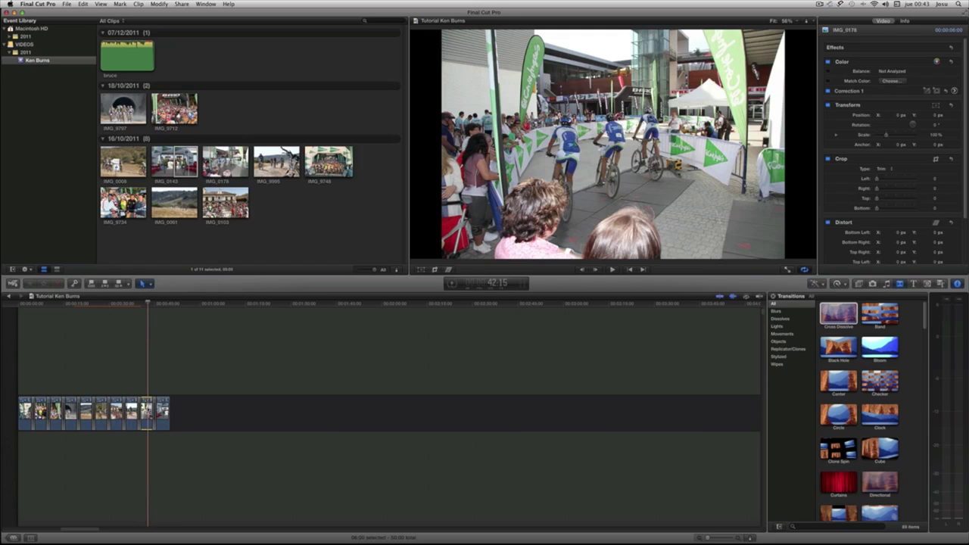
- Give finish photo IMG_0178 a Ken Burns move with a repositioned end frame and tighter start frame
left_click(435, 270)
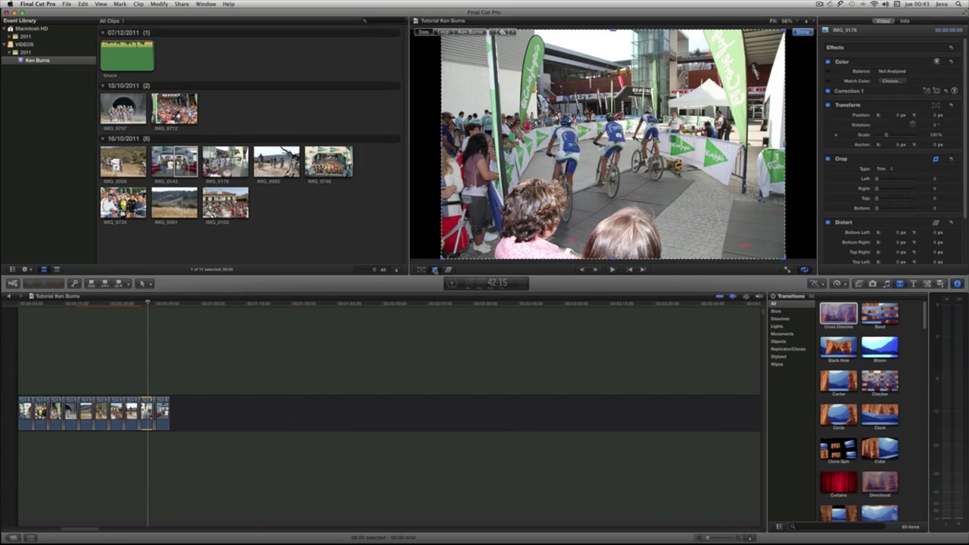
left_click(471, 32)
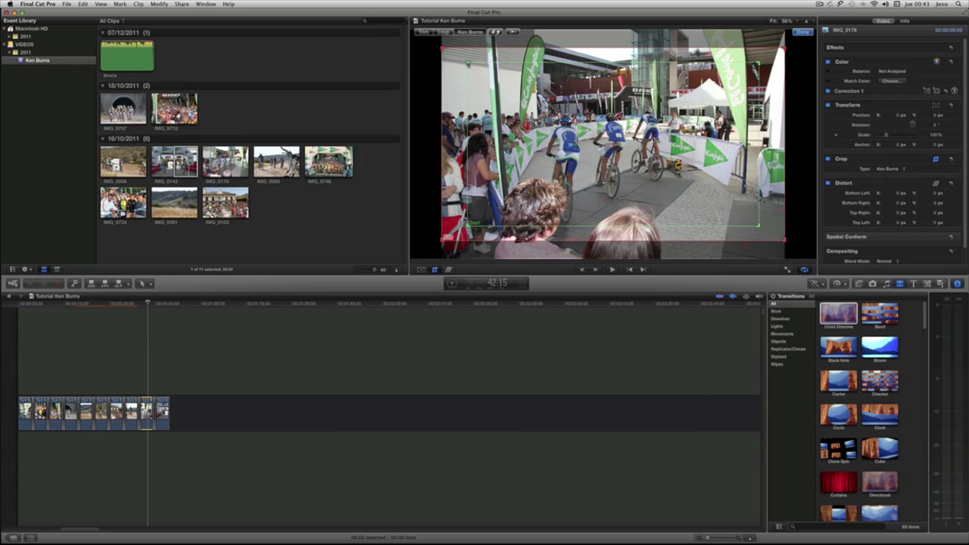
left_click_drag(625, 149, 615, 145)
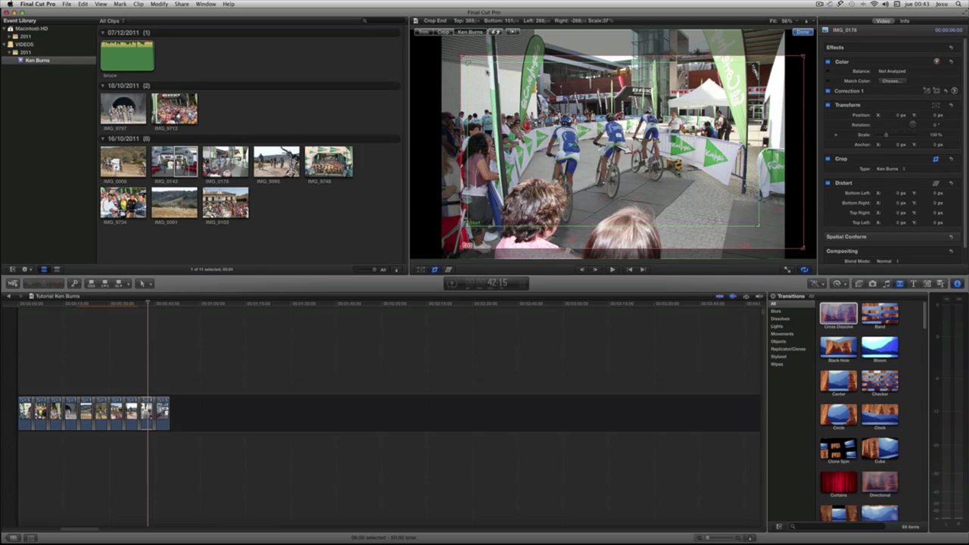
mouse_move(469, 64)
left_mouse_down()
mouse_move(446, 52)
mouse_move(490, 72)
left_mouse_up()
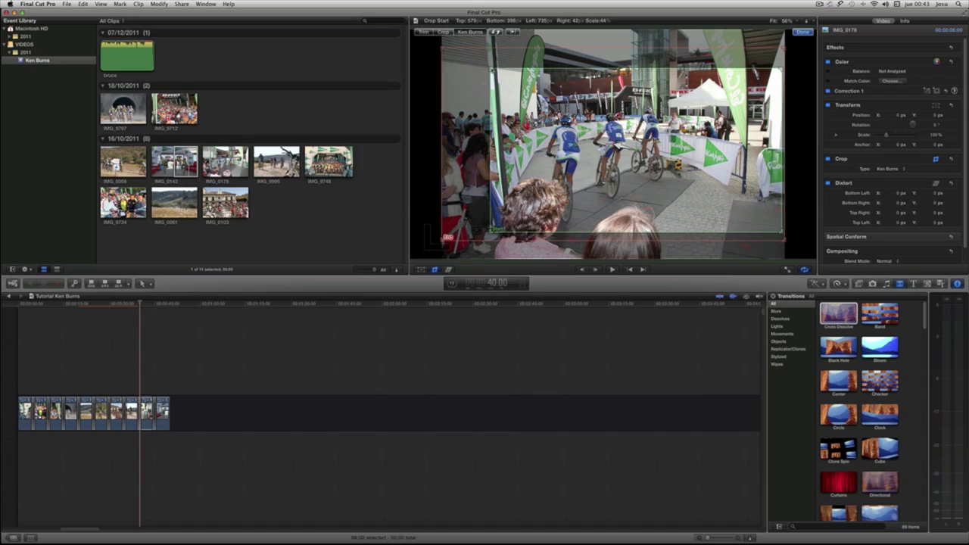
left_click_drag(776, 152, 738, 156)
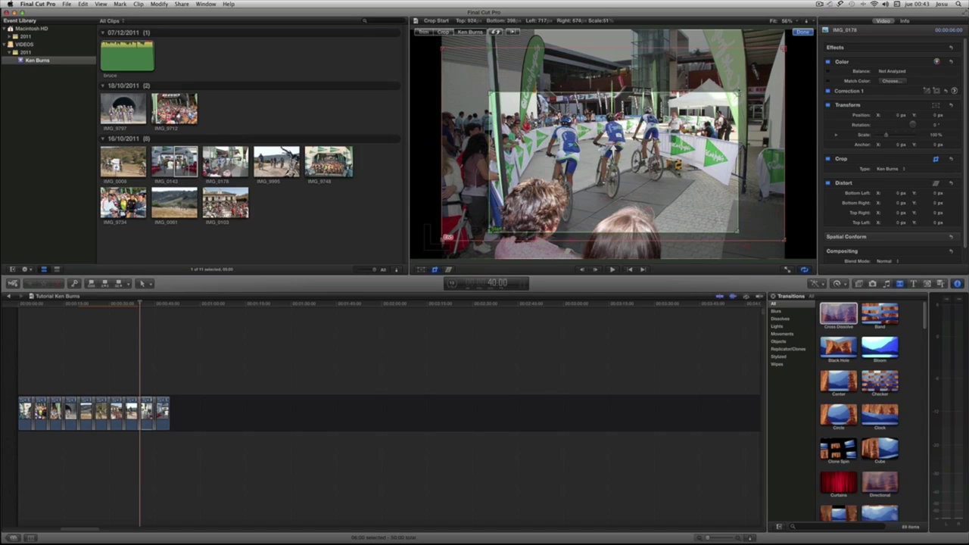
left_click(802, 32)
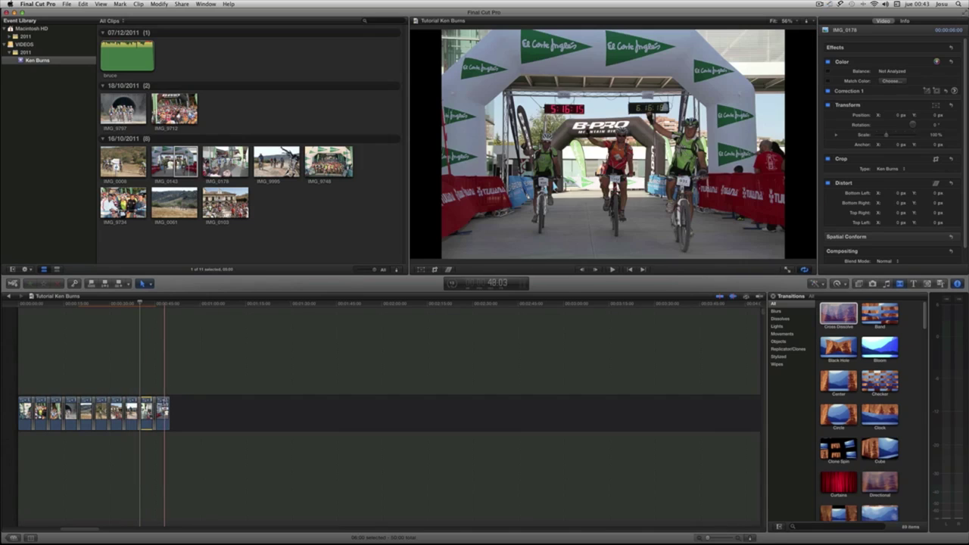
- Select finish-arch photo IMG_0143 and start cropping it
left_click(156, 400)
left_click(161, 423)
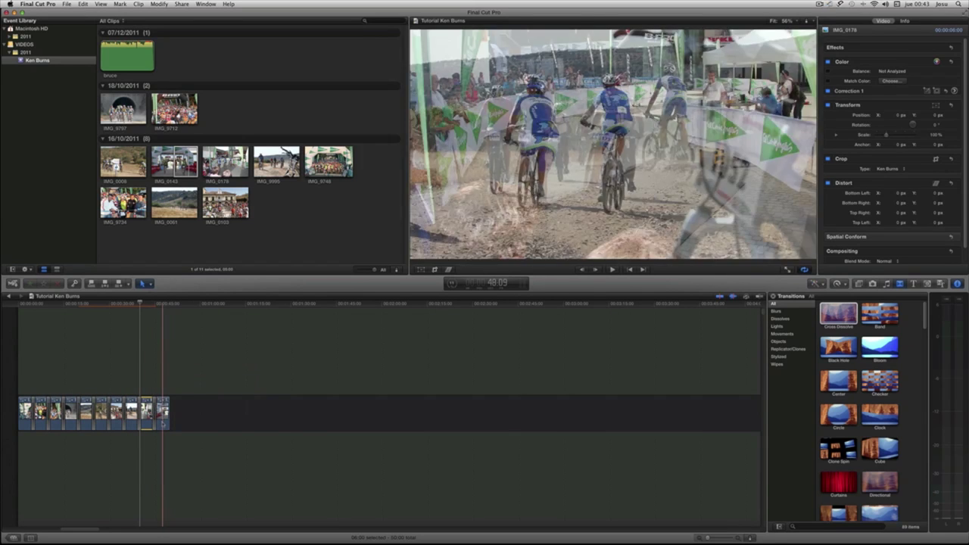
left_click(436, 269)
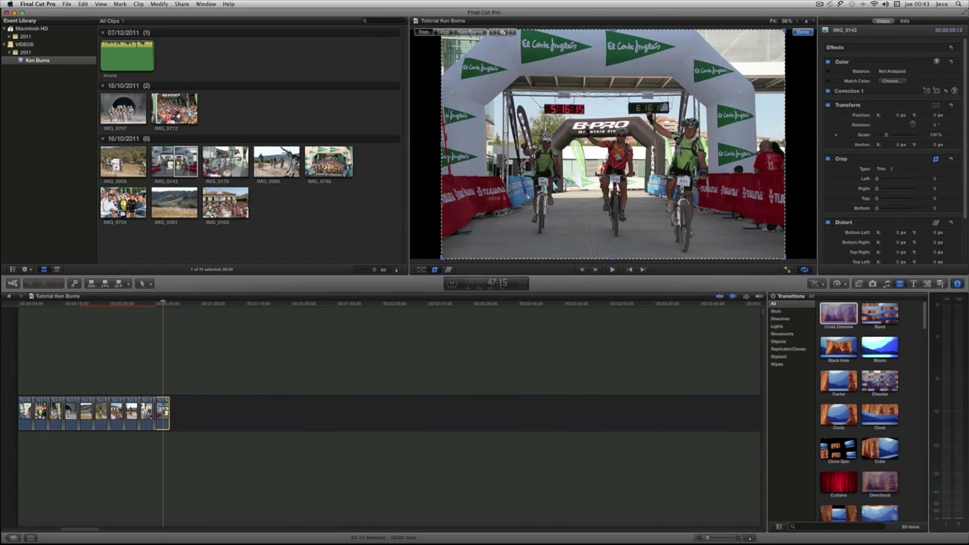
- Make IMG_0143's Ken Burns move run from the full frame to a close end frame on the three riders
left_click(470, 31)
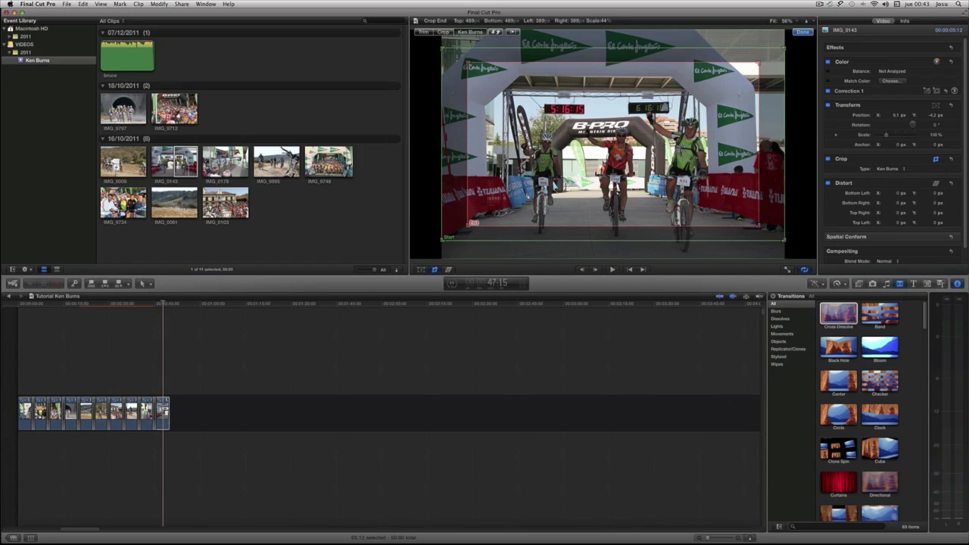
left_click_drag(467, 63, 506, 86)
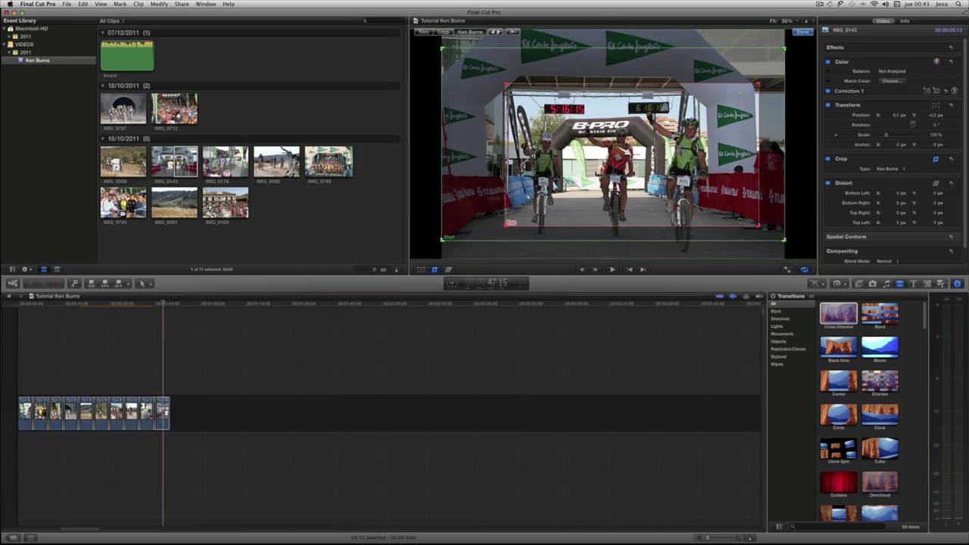
left_click_drag(634, 157, 609, 170)
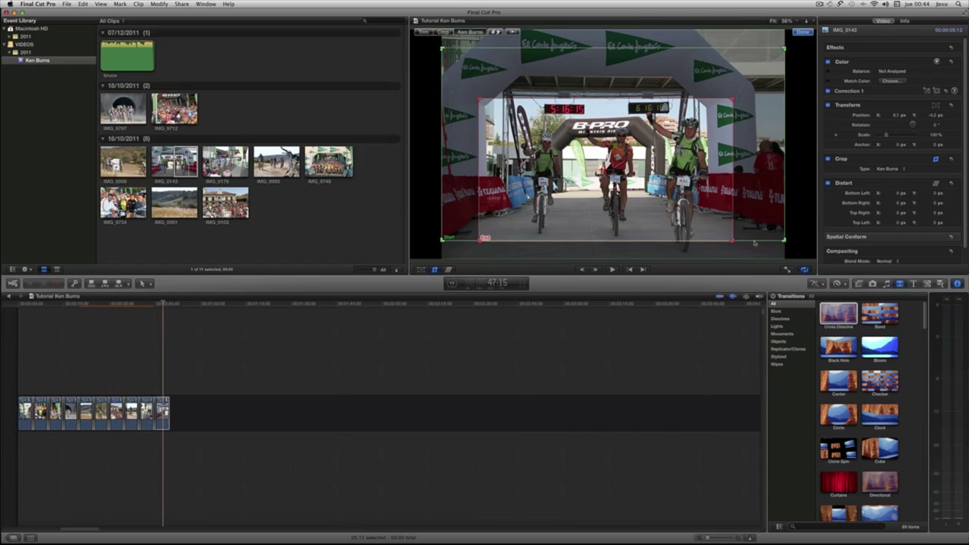
left_click_drag(755, 242, 754, 247)
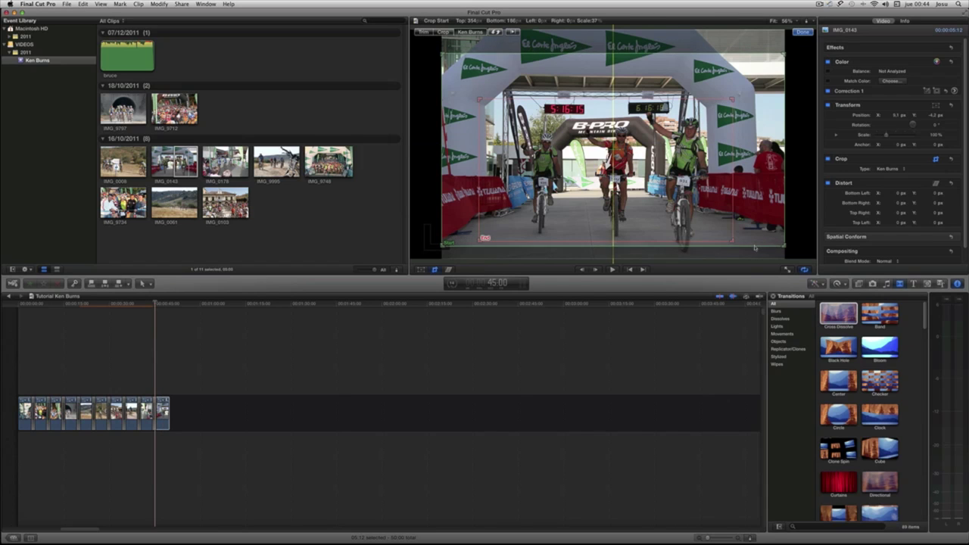
left_click_drag(754, 247, 754, 245)
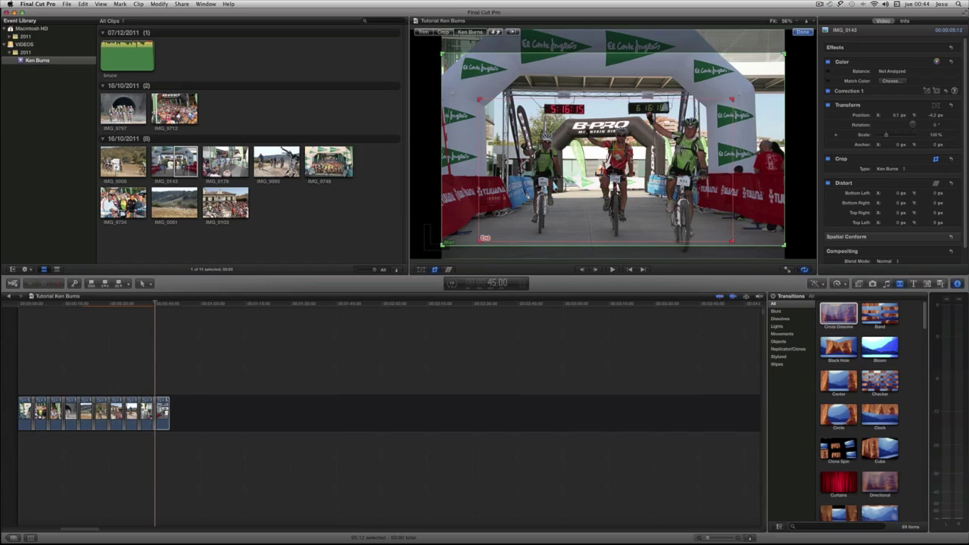
left_click(796, 33)
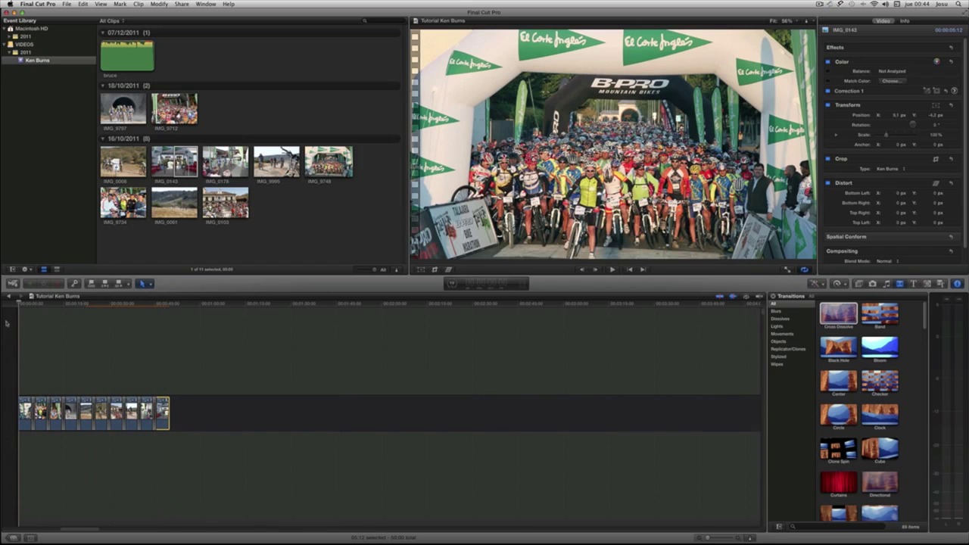
- Play the slideshow to check the Ken Burns moves and dissolves through to the finish-arch photo
key("space")
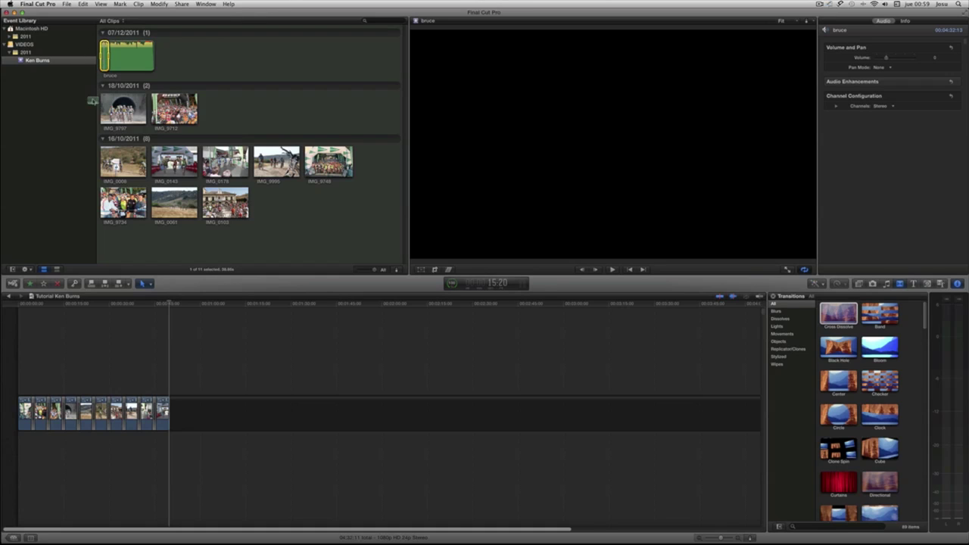
- Connect the bruce music under the slideshow, trim it to end with the photos, and fade it out
key("q")
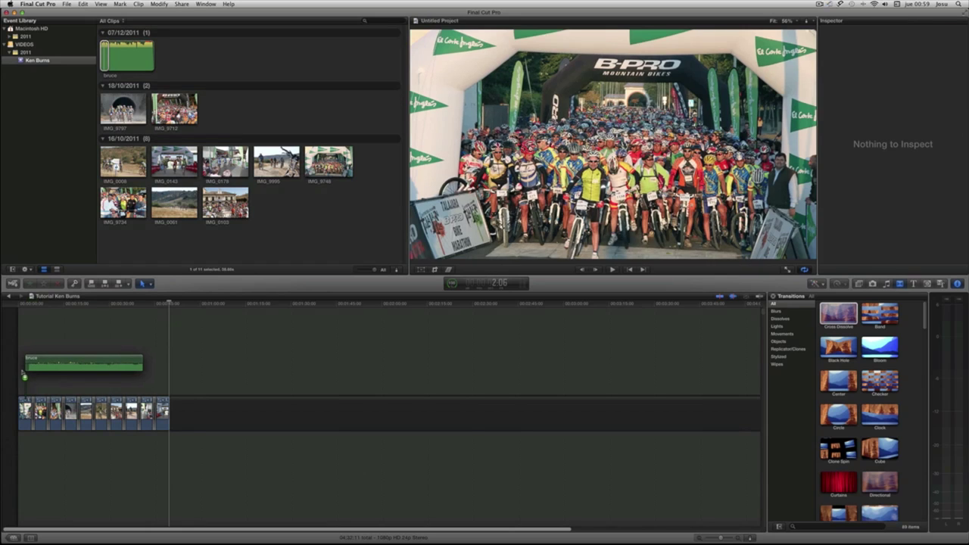
left_click_drag(136, 379, 168, 381)
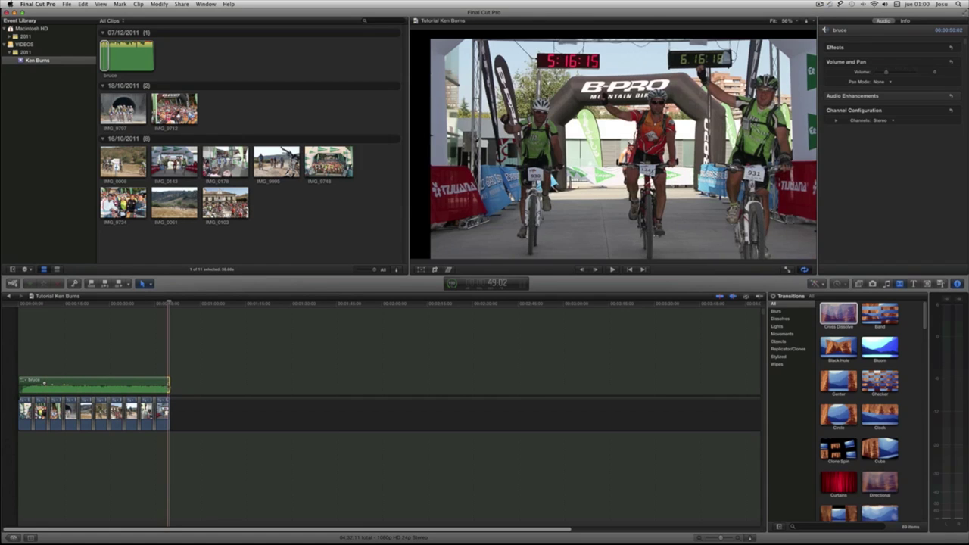
left_click_drag(168, 382, 145, 384)
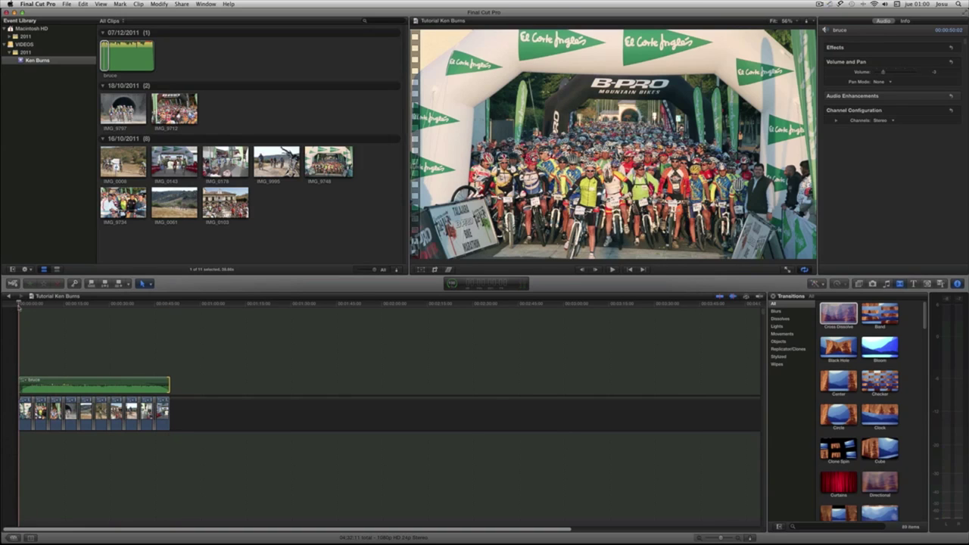
- Play the slideshow with the bruce music from the start at a raised volume
key("space")
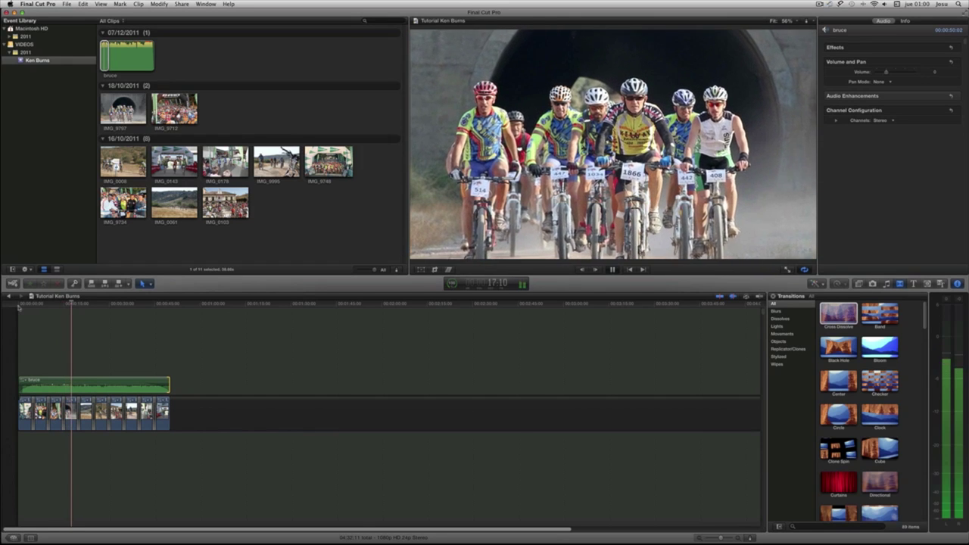
key("XF86AudioRaiseVolume")
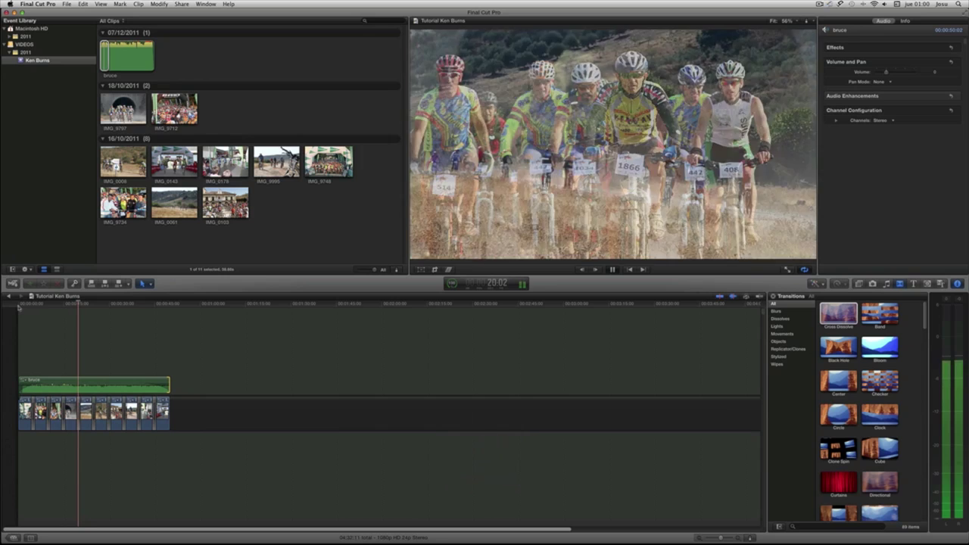